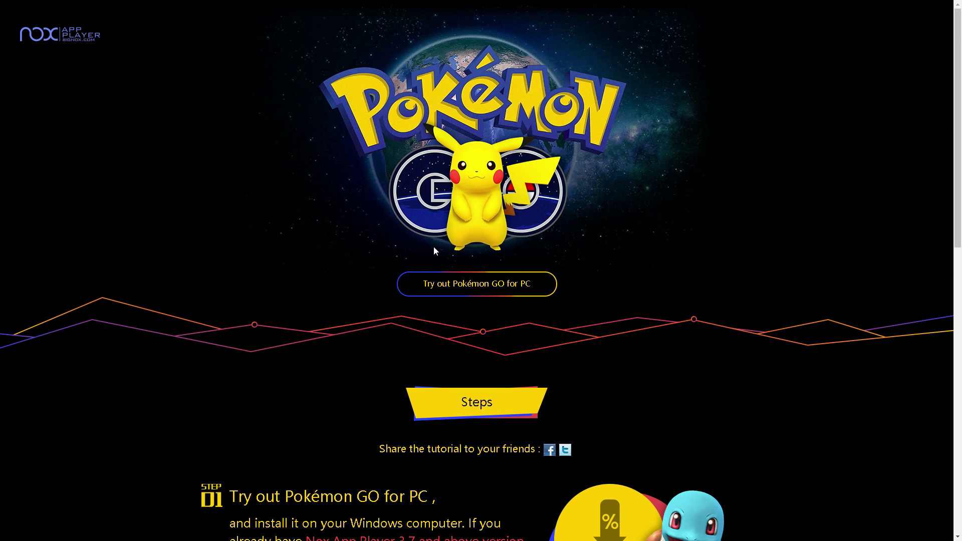
{"action": "scroll", "coordinate": [433, 246], "scroll_direction": "down", "scroll_amount": 3}
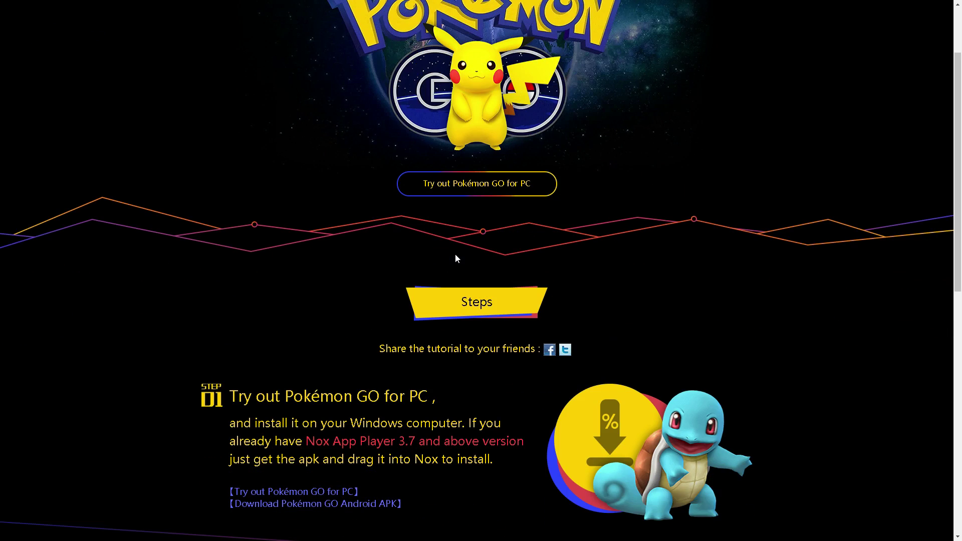
{"action": "scroll", "coordinate": [416, 307], "scroll_direction": "down", "scroll_amount": 3}
{"action": "scroll", "coordinate": [481, 301], "scroll_direction": "down", "scroll_amount": 1}
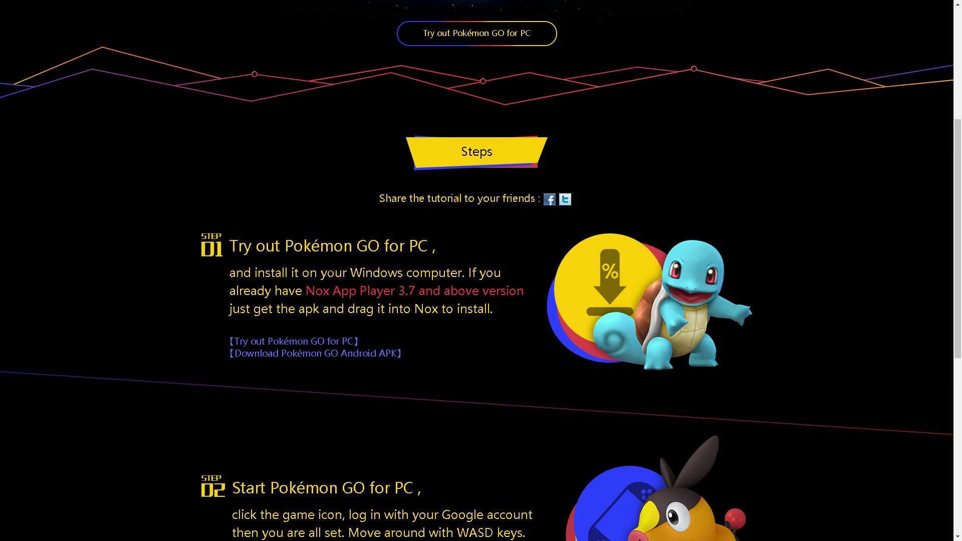
{"action": "scroll", "coordinate": [302, 255], "scroll_direction": "down", "scroll_amount": 2}
{"action": "scroll", "coordinate": [303, 255], "scroll_direction": "down", "scroll_amount": 3}
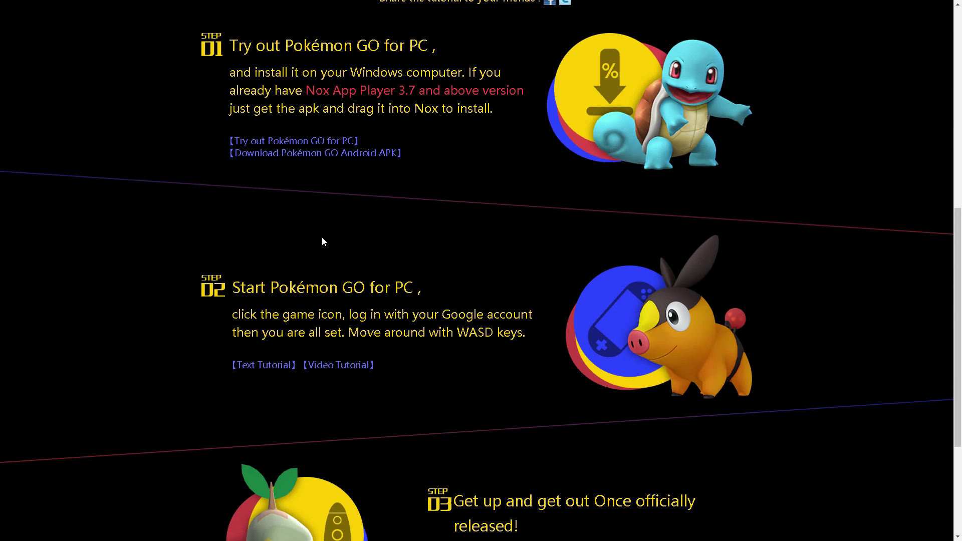
{"action": "scroll", "coordinate": [321, 237], "scroll_direction": "down", "scroll_amount": 3}
{"action": "scroll", "coordinate": [322, 237], "scroll_direction": "down", "scroll_amount": 1}
{"action": "scroll", "coordinate": [328, 236], "scroll_direction": "up", "scroll_amount": 5}
{"action": "scroll", "coordinate": [377, 287], "scroll_direction": "up", "scroll_amount": 6}
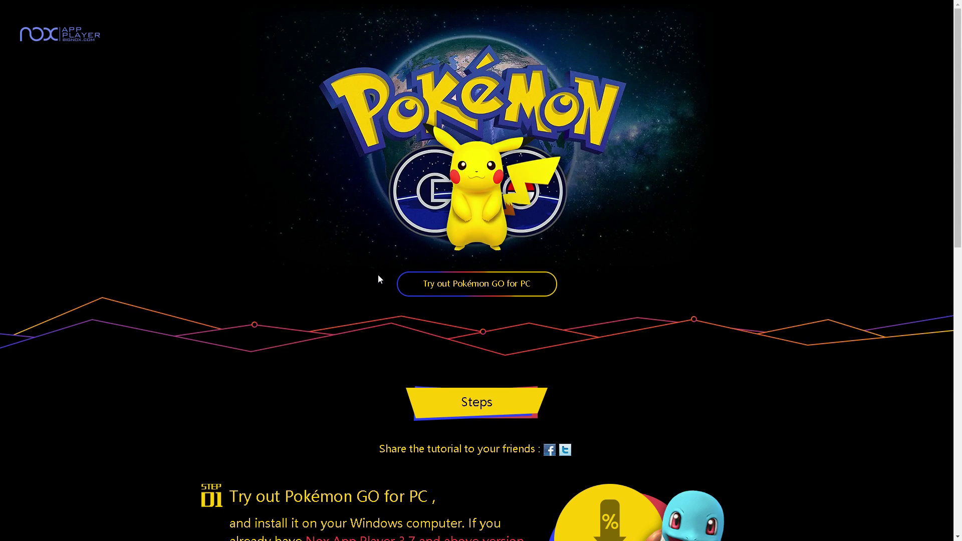
Download the Nox installer for Pokémon GO, keep the flagged file, and drag it onto the desktop
{"action": "left_click", "coordinate": [502, 285]}
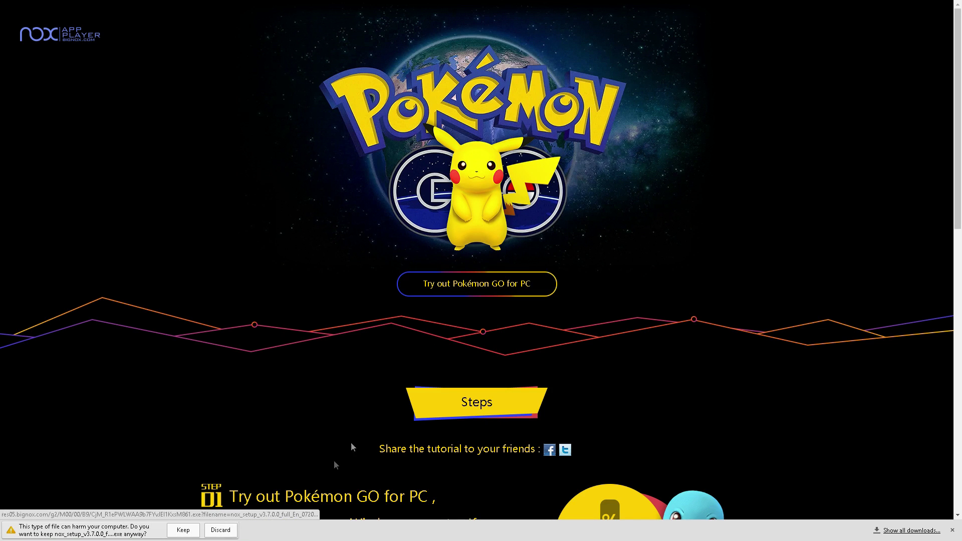
{"action": "left_click", "coordinate": [178, 528]}
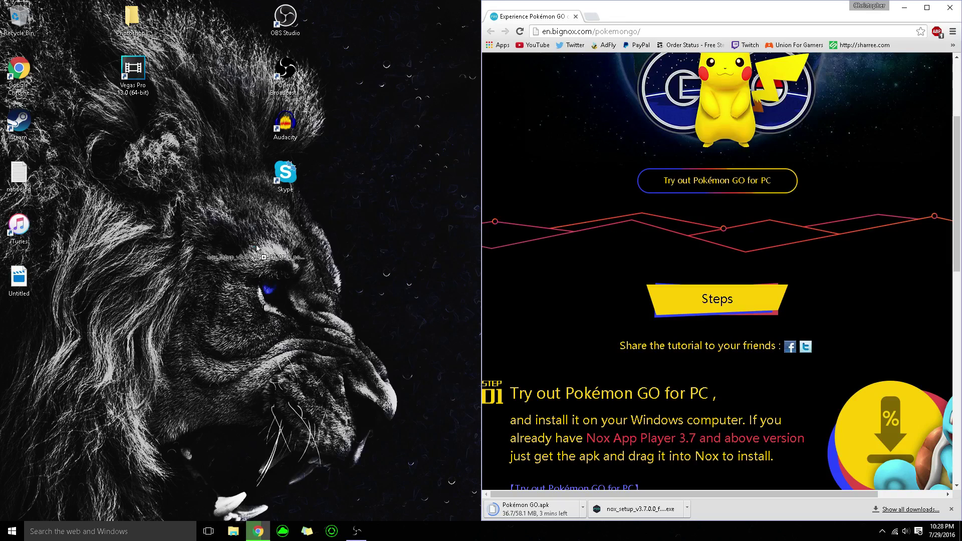
{"action": "left_click_drag", "start_coordinate": [259, 254], "coordinate": [209, 240]}
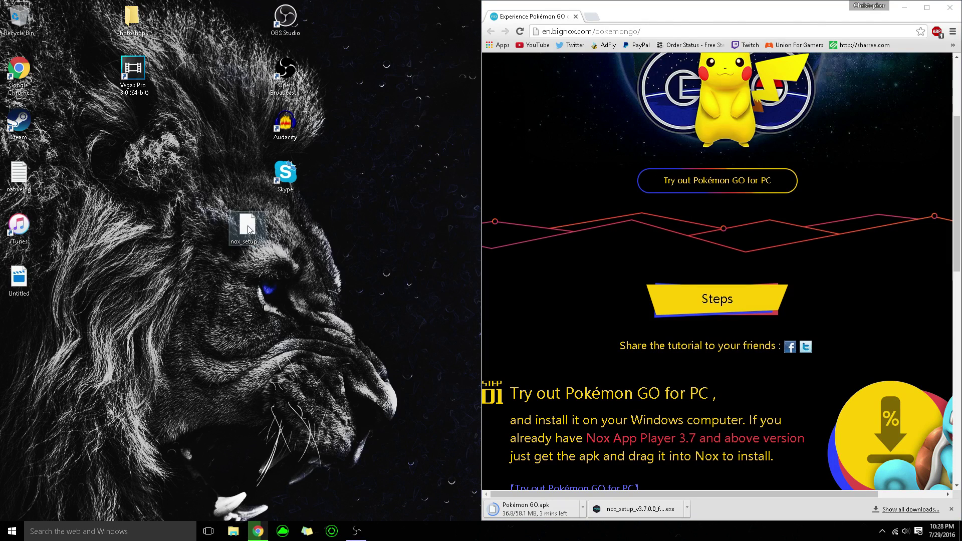
{"action": "left_click_drag", "start_coordinate": [210, 241], "coordinate": [171, 292]}
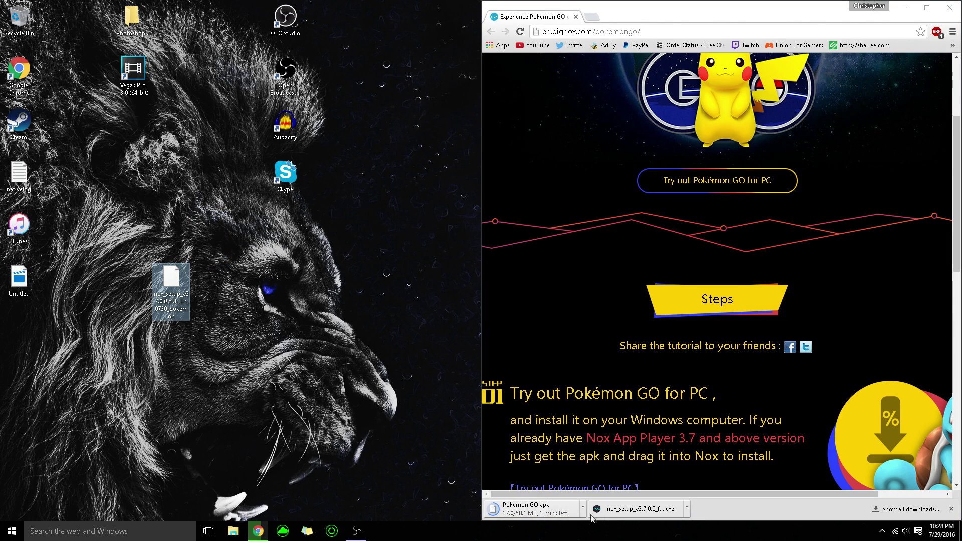
Minimise Chrome, move the installer to the desktop centre and launch it
{"action": "left_click", "coordinate": [905, 7]}
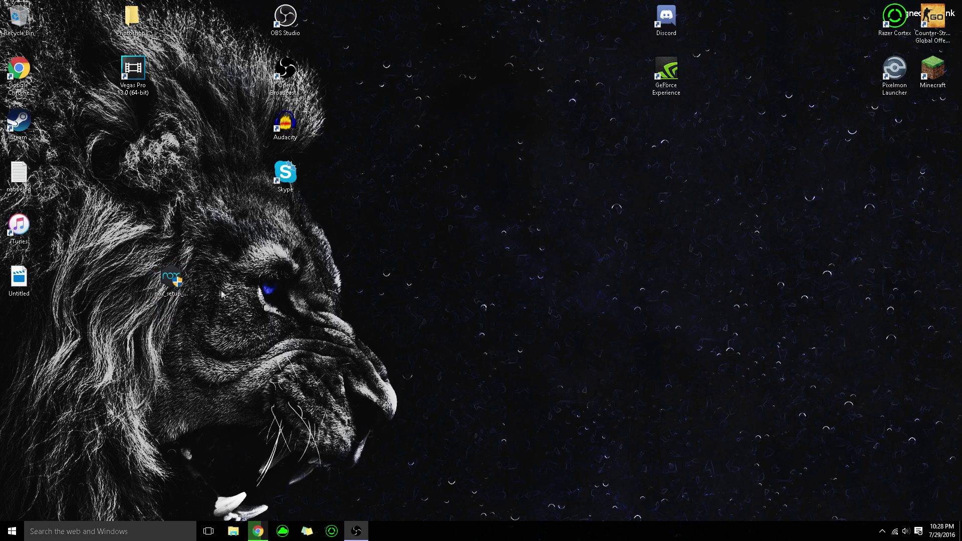
{"action": "left_click_drag", "start_coordinate": [172, 292], "coordinate": [475, 291]}
{"action": "double_click", "coordinate": [476, 281]}
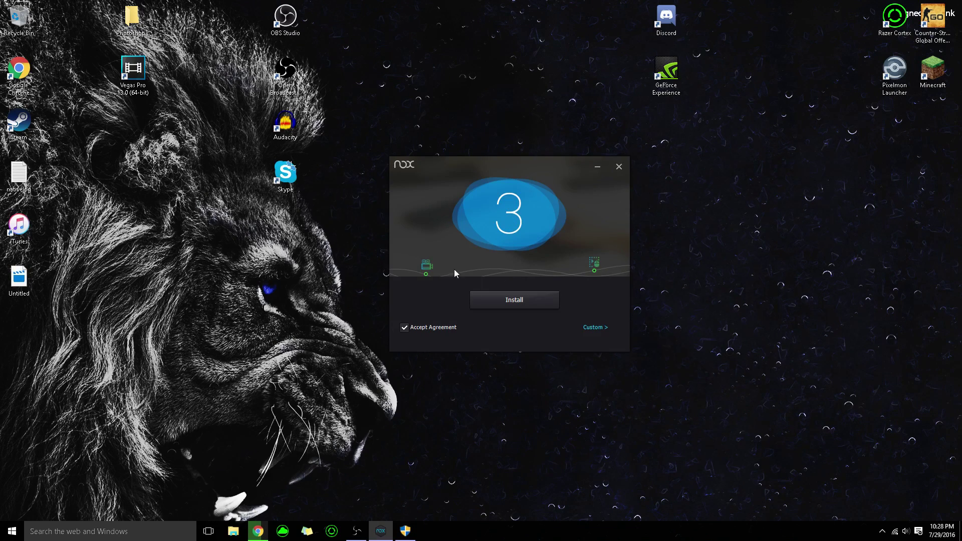
Install Nox App Player, approve its driver in Windows Security, and start it
{"action": "left_click", "coordinate": [514, 299]}
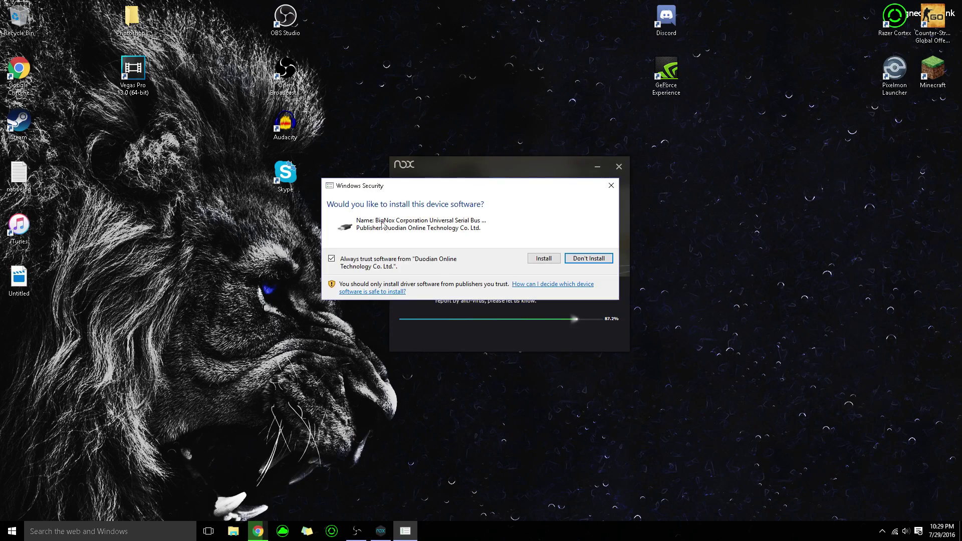
{"action": "left_click", "coordinate": [543, 258]}
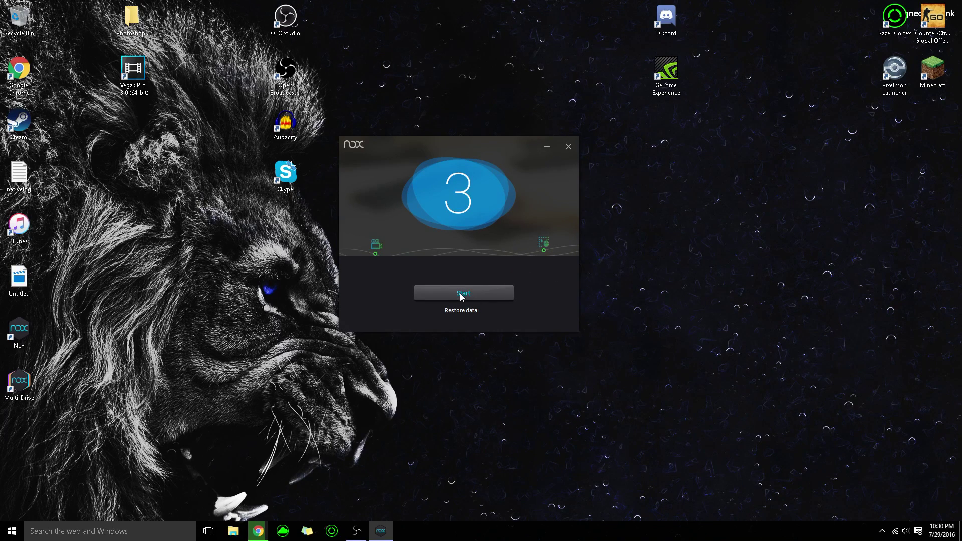
{"action": "left_click", "coordinate": [462, 294]}
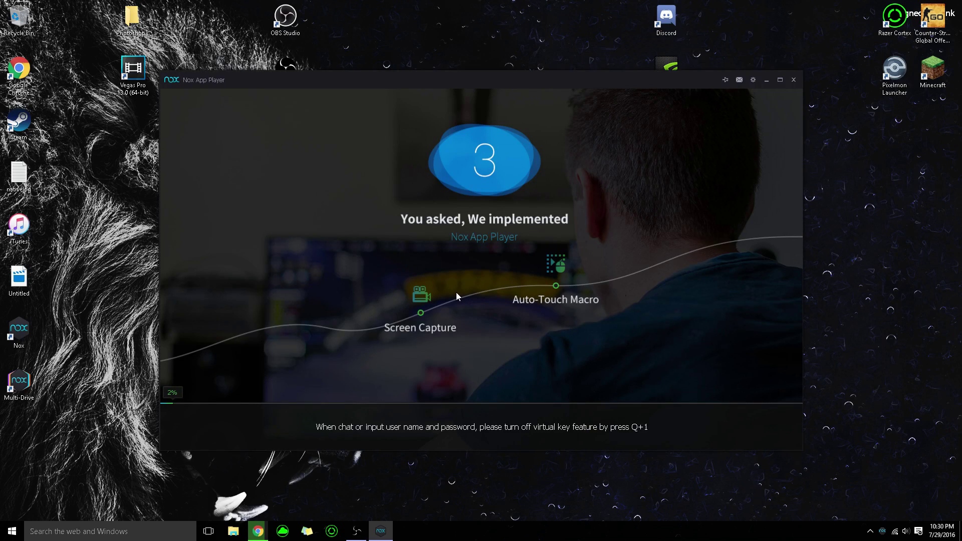
Move the Nox window up and left while it loads to the Android home screen
{"action": "left_click_drag", "start_coordinate": [359, 79], "coordinate": [324, 74]}
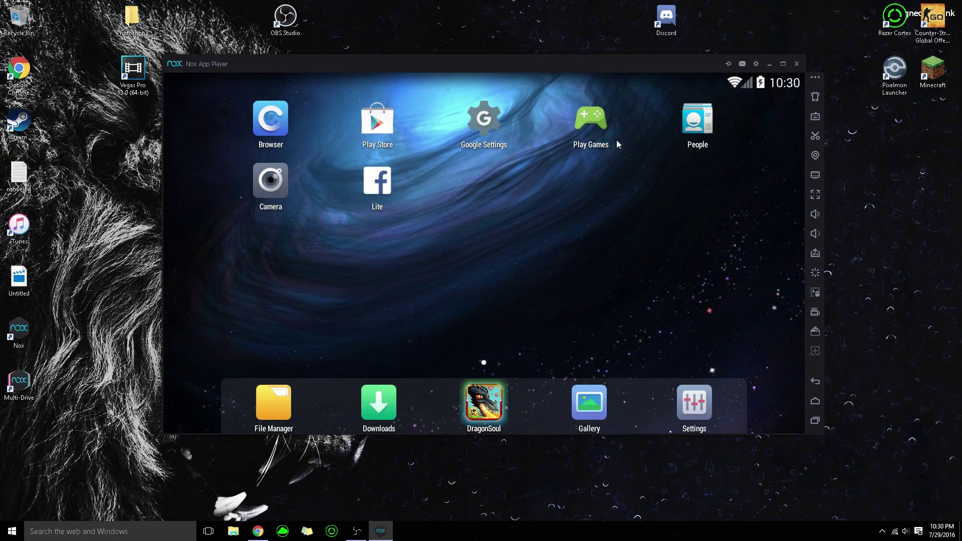
Set the Advanced startup resolution to 1920x1080, save, and choose Decide later for the restart
{"action": "left_click", "coordinate": [757, 65]}
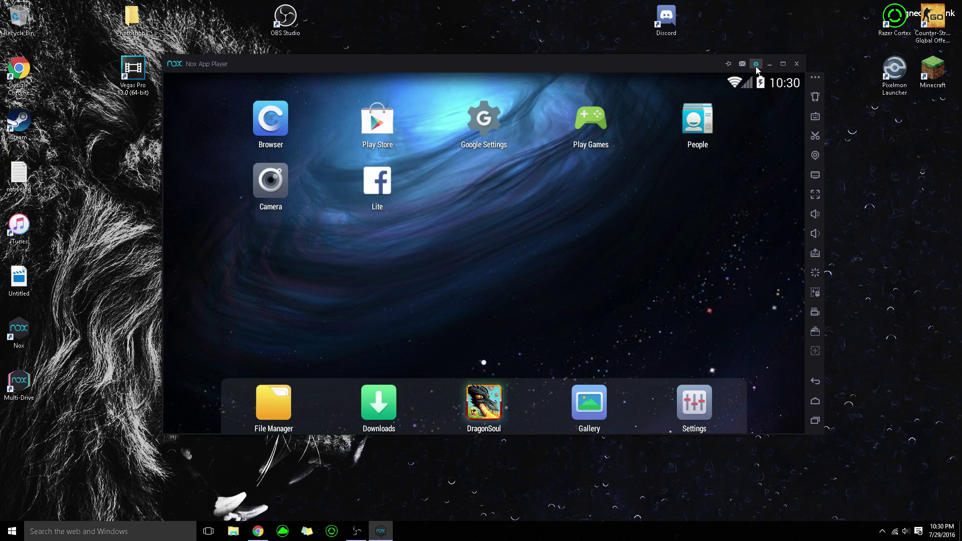
{"action": "left_click_drag", "start_coordinate": [408, 88], "coordinate": [375, 88]}
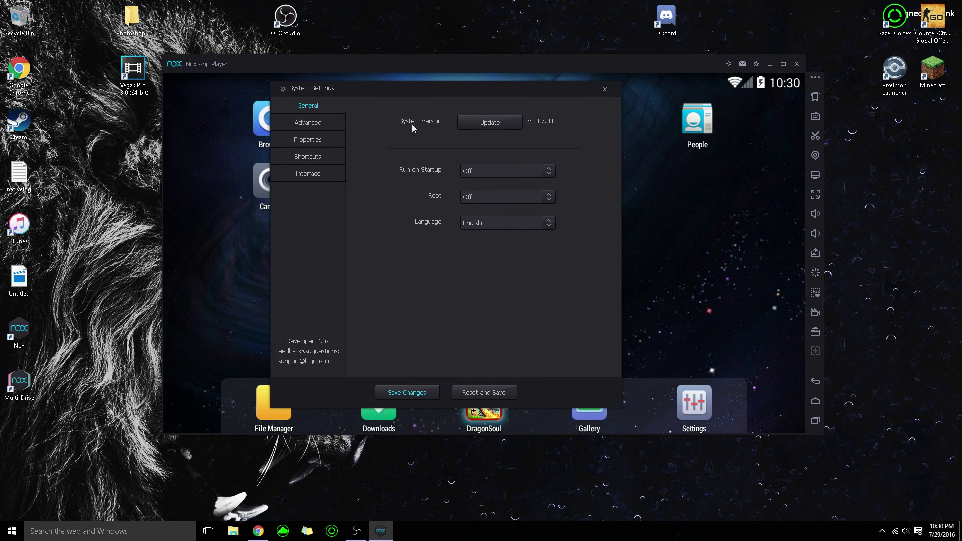
{"action": "left_click", "coordinate": [318, 123]}
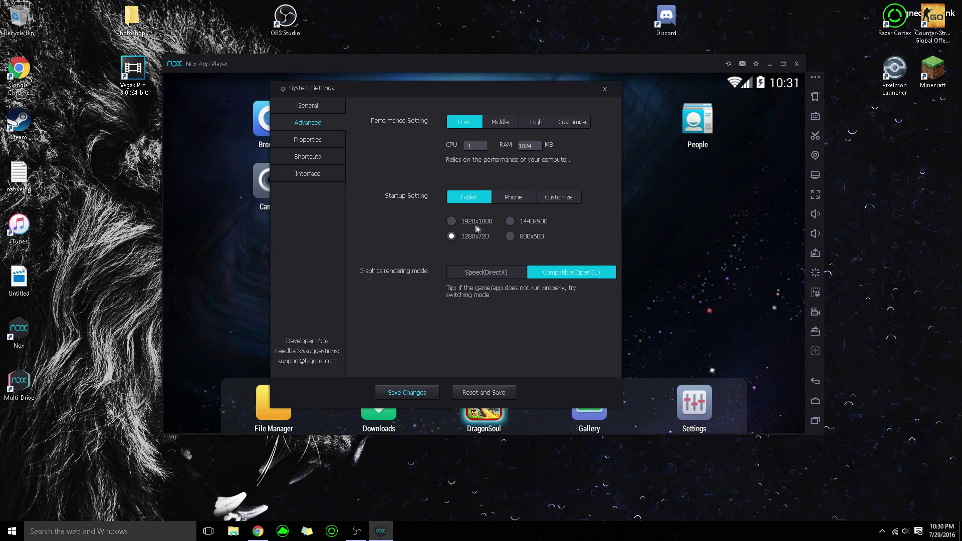
{"action": "left_click", "coordinate": [452, 221]}
{"action": "left_click", "coordinate": [406, 391]}
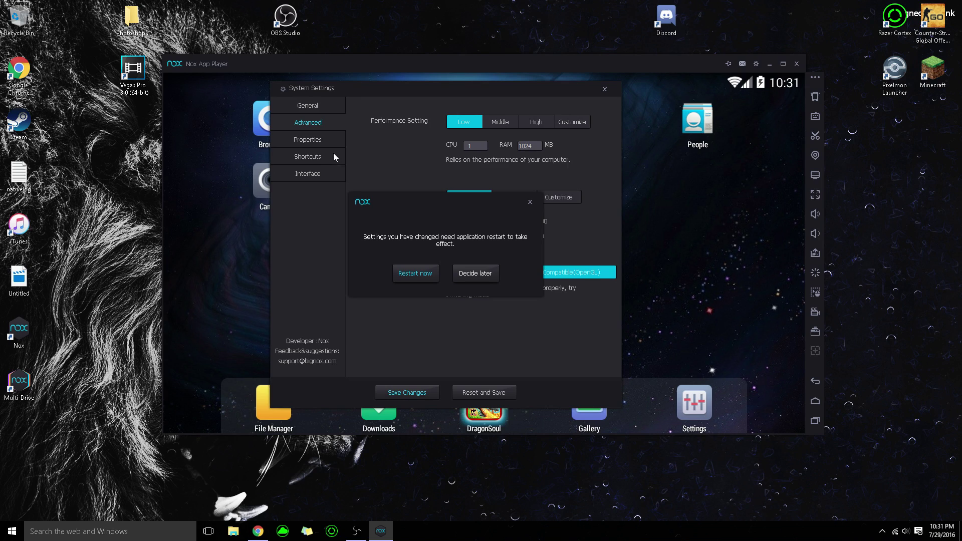
{"action": "left_click", "coordinate": [475, 273]}
In device Properties, generate a new random IMEI for the emulated device
{"action": "left_click", "coordinate": [307, 140]}
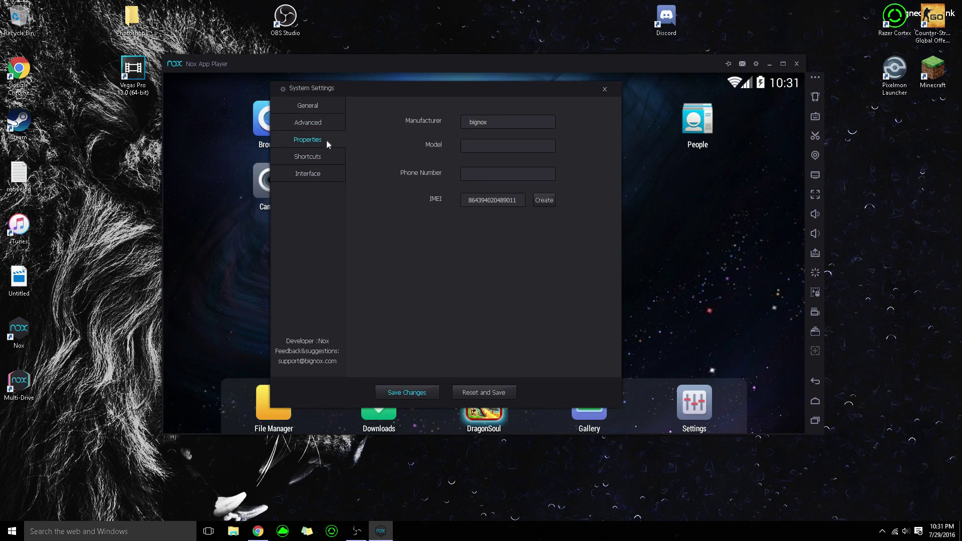
{"action": "left_click", "coordinate": [492, 121]}
{"action": "left_click", "coordinate": [489, 144]}
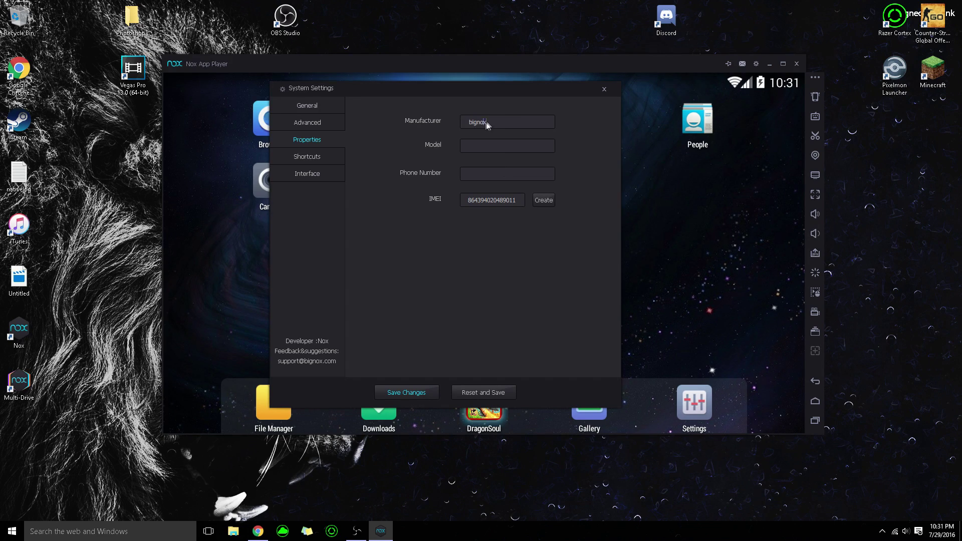
{"action": "left_click", "coordinate": [501, 146]}
{"action": "double_click", "coordinate": [488, 200]}
{"action": "left_click", "coordinate": [540, 201]}
{"action": "left_click", "coordinate": [539, 200]}
{"action": "left_click", "coordinate": [538, 202]}
Set the model to LG, enter a phone number, save the properties, and close settings
{"action": "left_click", "coordinate": [496, 147]}
{"action": "type", "text": "LG"}
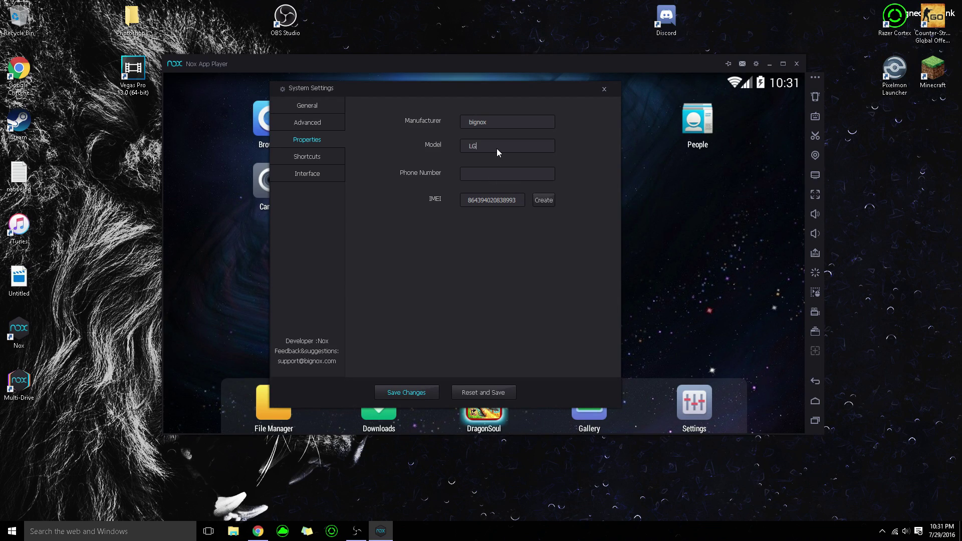
{"action": "left_click", "coordinate": [483, 176]}
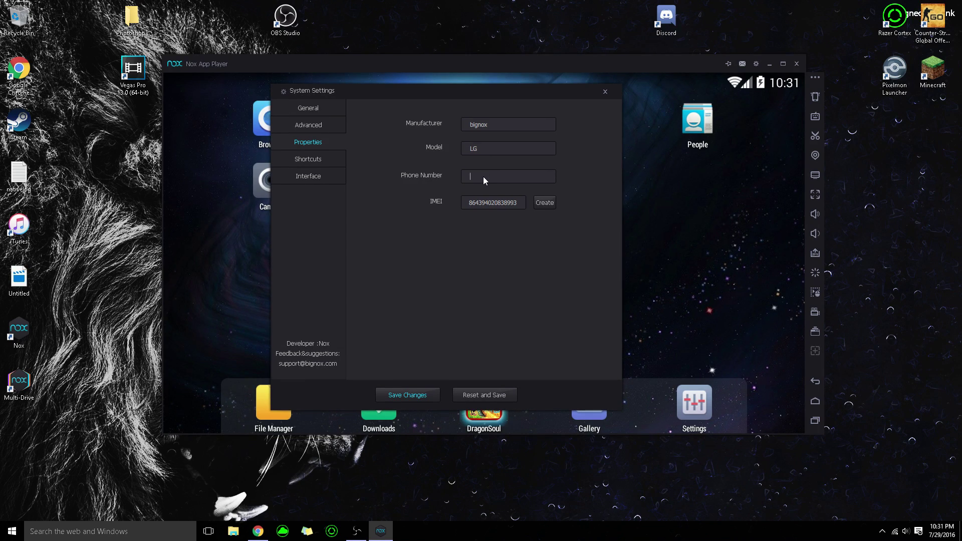
{"action": "type", "text": "+44"}
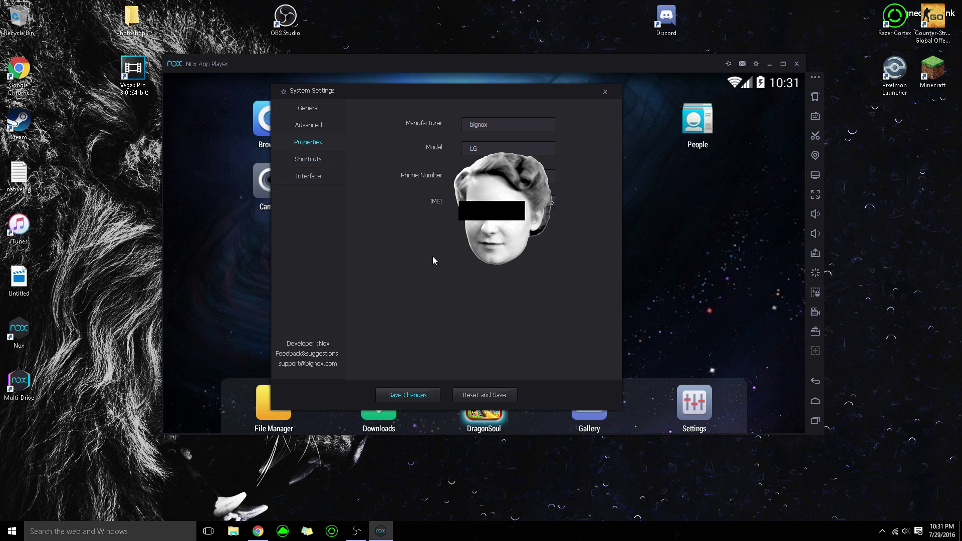
{"action": "left_click", "coordinate": [400, 397]}
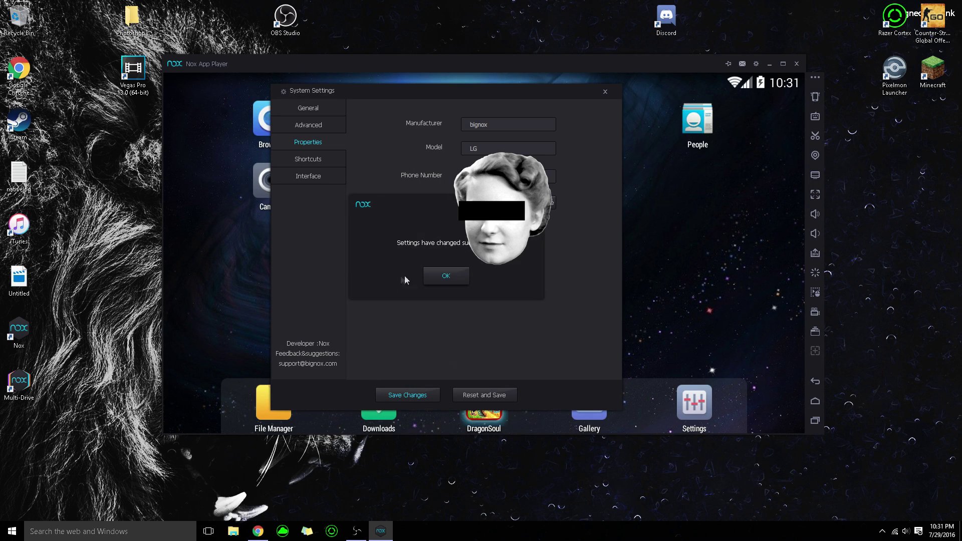
{"action": "left_click", "coordinate": [444, 280]}
{"action": "left_click", "coordinate": [605, 91]}
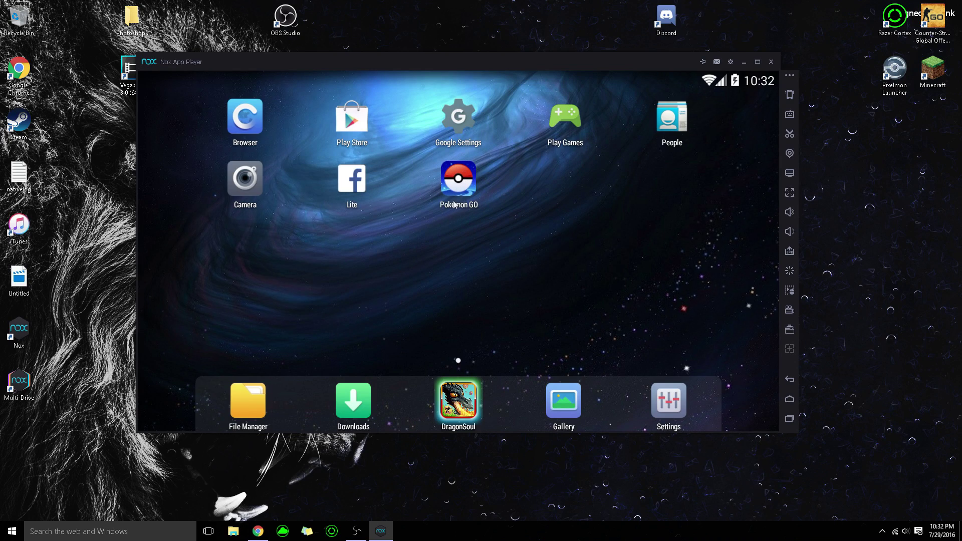
Launch Pokémon GO from the Nox home screen and maximise the emulator window
{"action": "left_click", "coordinate": [463, 182]}
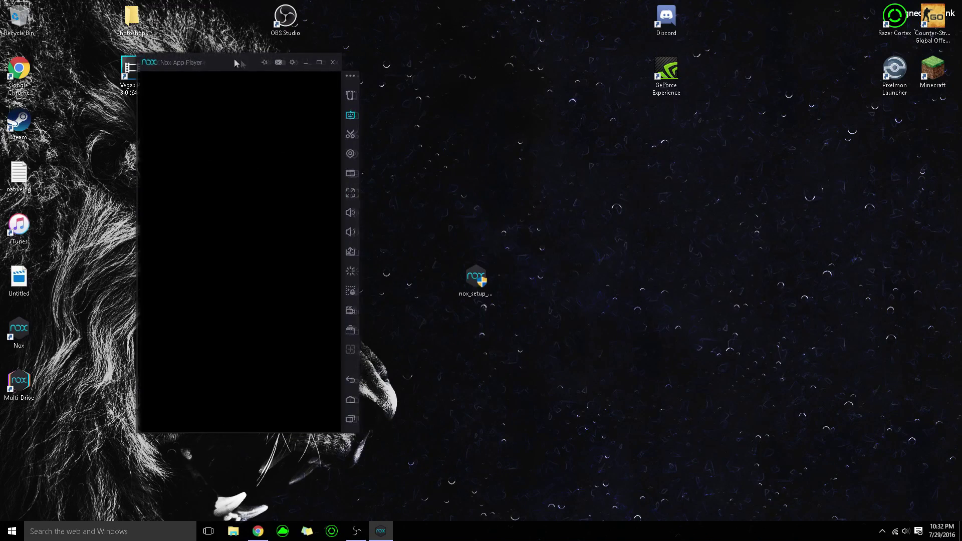
{"action": "left_click_drag", "start_coordinate": [234, 58], "coordinate": [397, 47]}
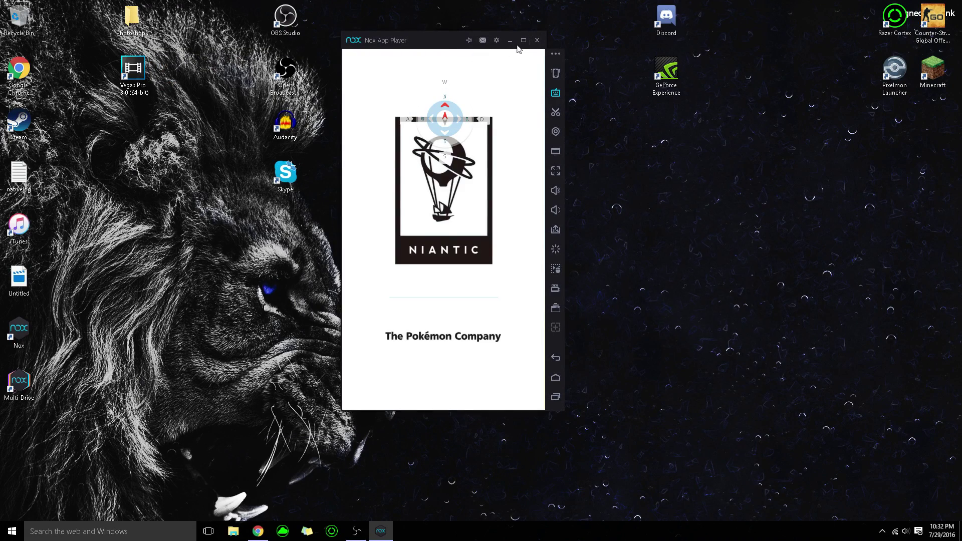
{"action": "left_click", "coordinate": [484, 47]}
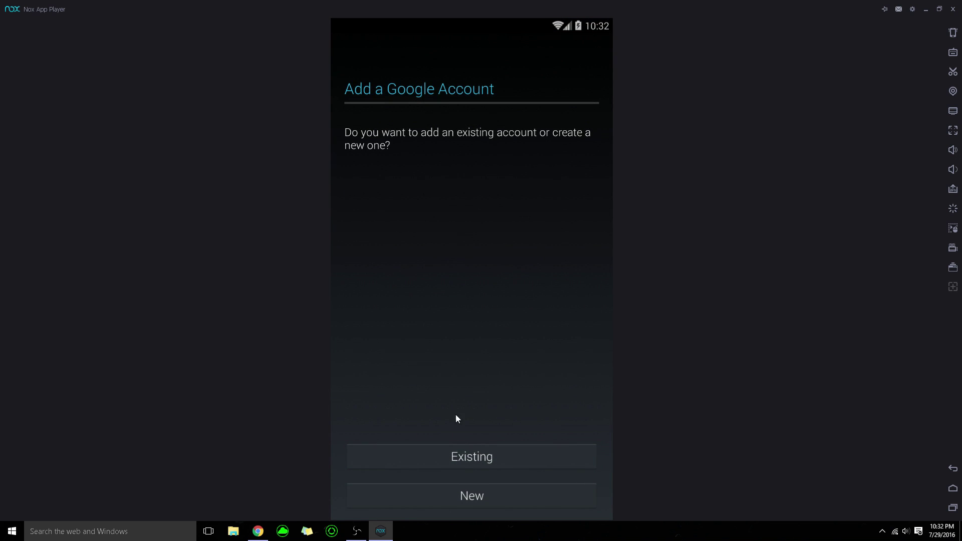
Add the existing Google account and accept the Google services options
{"action": "left_click", "coordinate": [474, 459]}
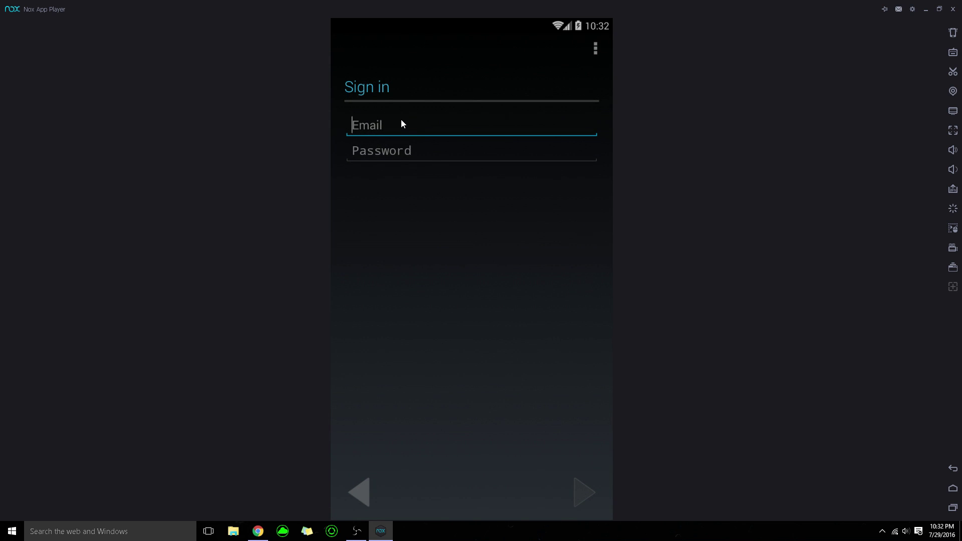
{"action": "type", "text": "t"}
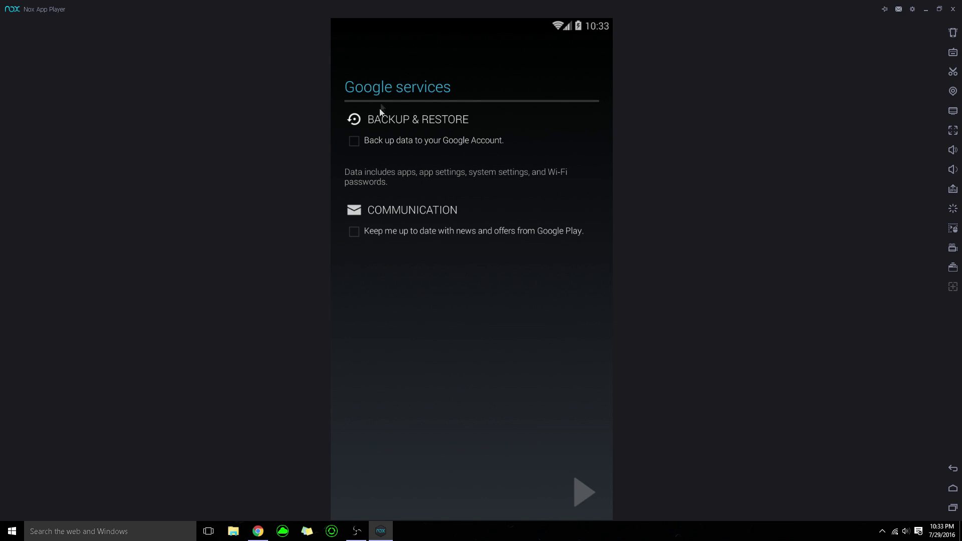
{"action": "left_click", "coordinate": [585, 489]}
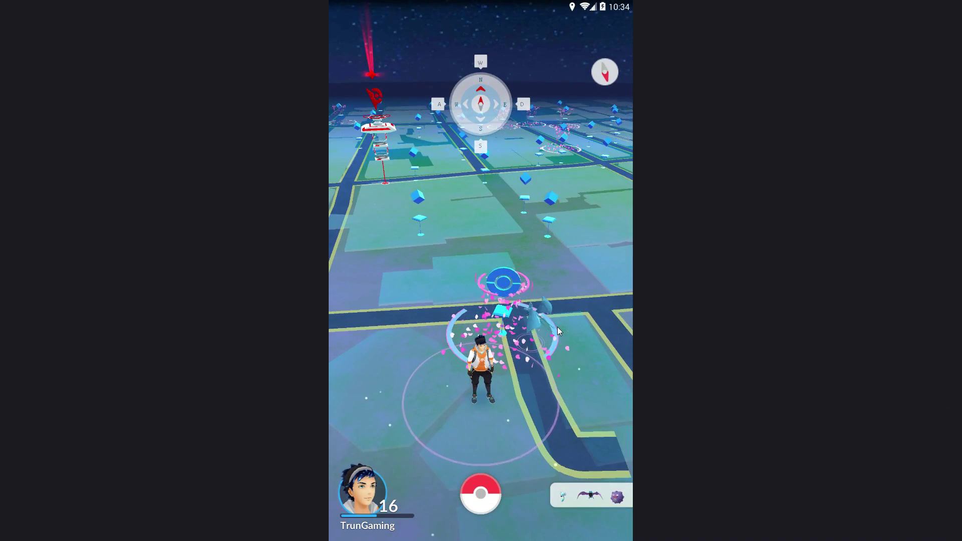
Spin the Theatre Royal PokéStop twice to collect items, then return to the map
{"action": "left_click", "coordinate": [499, 316]}
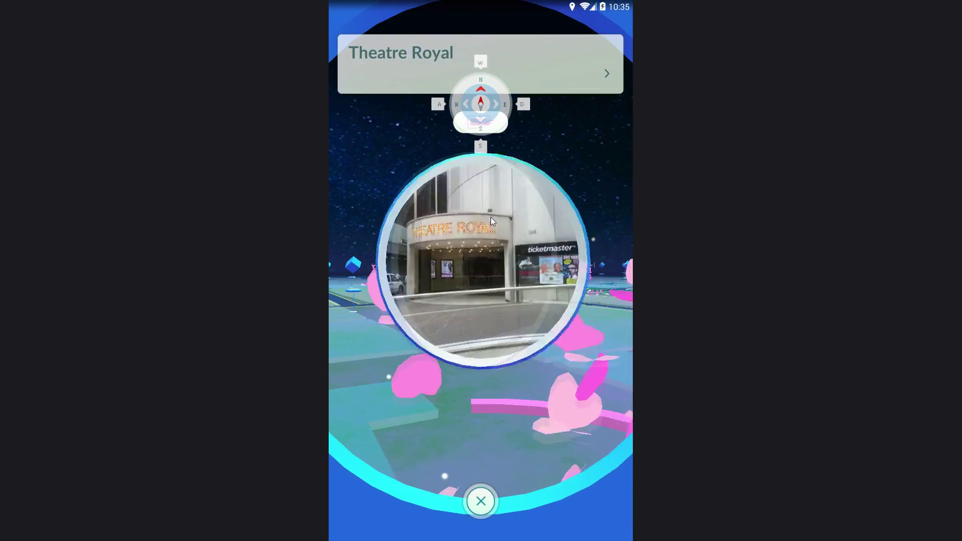
{"action": "left_click_drag", "start_coordinate": [491, 217], "coordinate": [602, 230]}
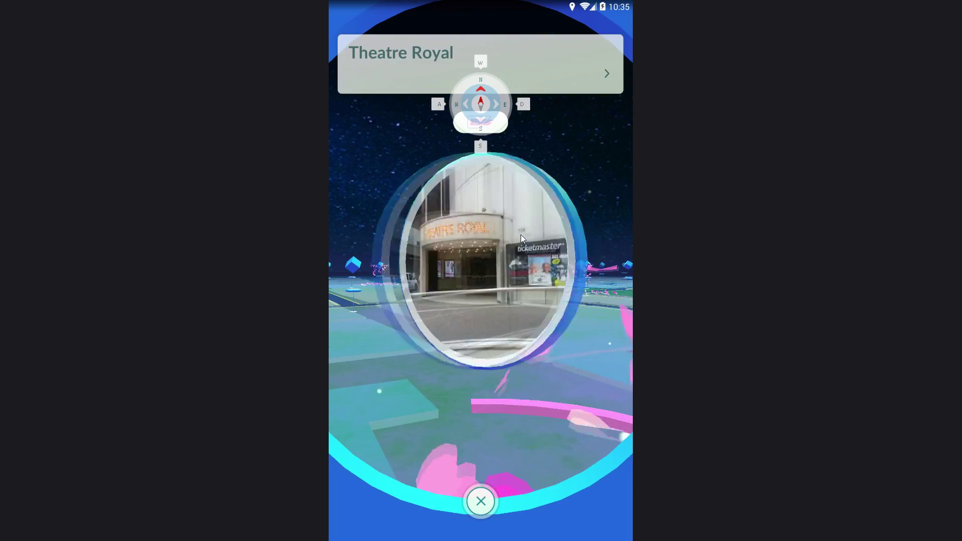
{"action": "left_click_drag", "start_coordinate": [476, 236], "coordinate": [424, 270]}
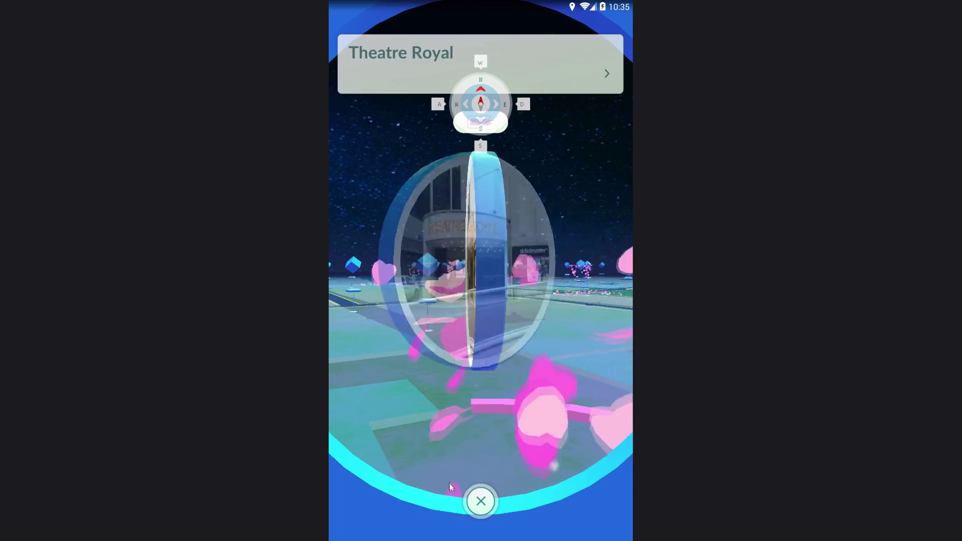
{"action": "key", "text": "Escape"}
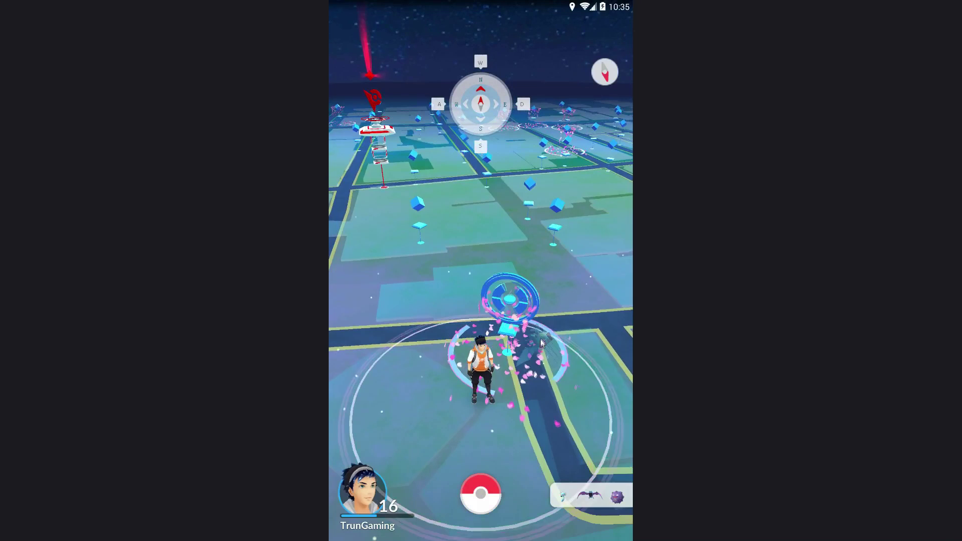
{"action": "left_click", "coordinate": [543, 338]}
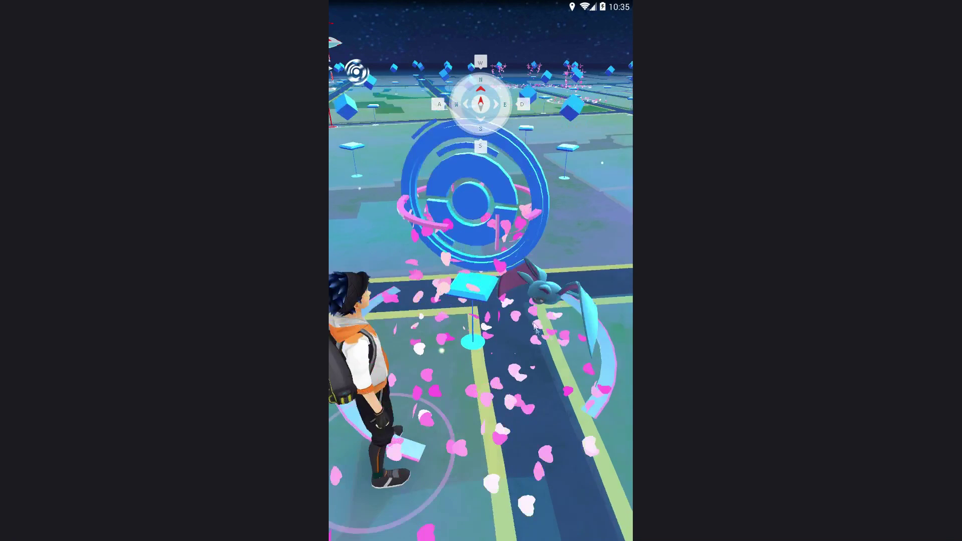
Encounter the wild Zubat with AR turned off and throw three Poké Balls at it
{"action": "left_click", "coordinate": [535, 325]}
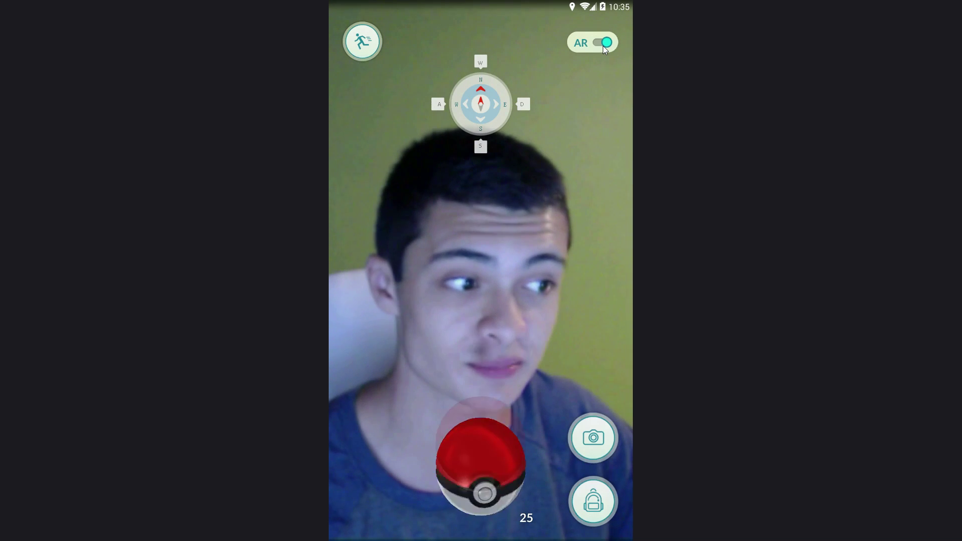
{"action": "left_click", "coordinate": [603, 44]}
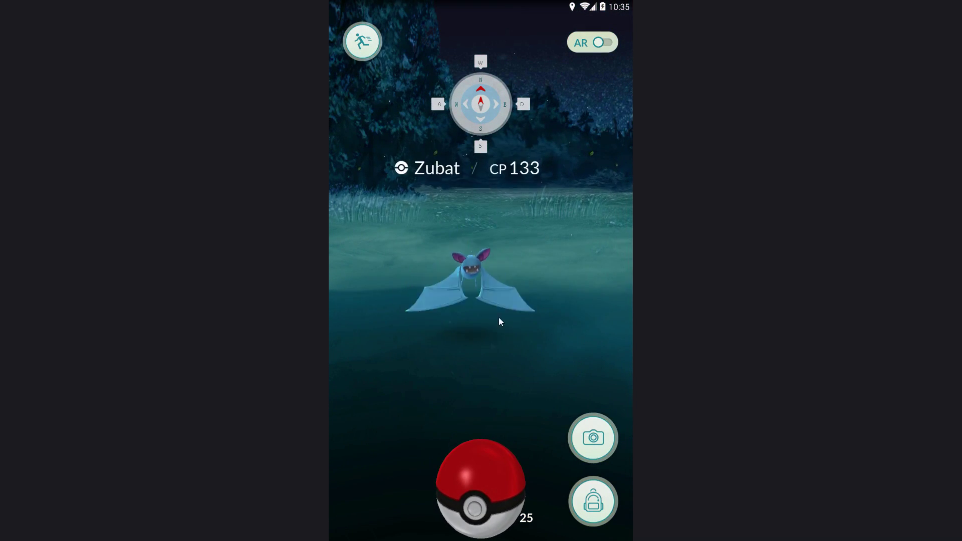
{"action": "left_click_drag", "start_coordinate": [479, 488], "coordinate": [529, 413]}
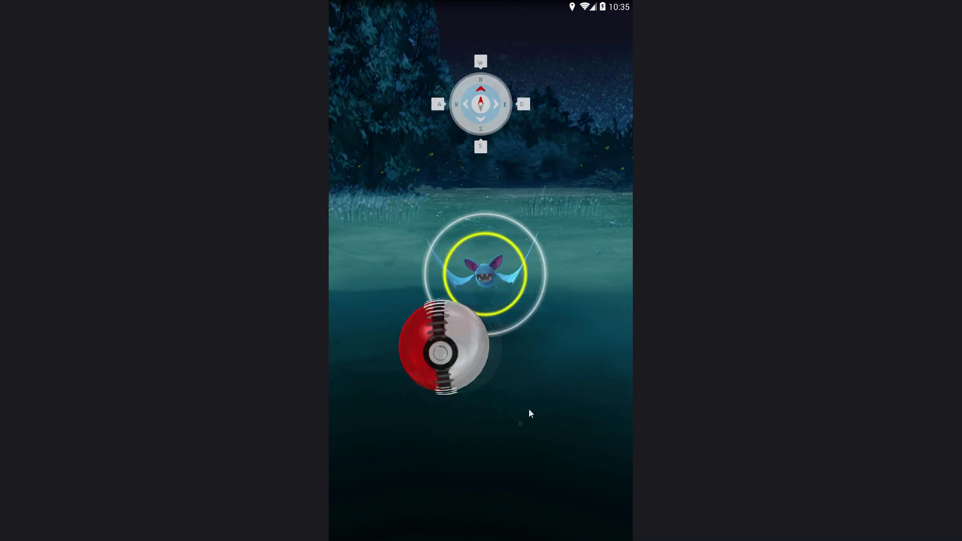
{"action": "mouse_move", "coordinate": [479, 493]}
{"action": "left_mouse_down"}
{"action": "mouse_move", "coordinate": [468, 452]}
{"action": "mouse_move", "coordinate": [493, 298]}
{"action": "left_mouse_up"}
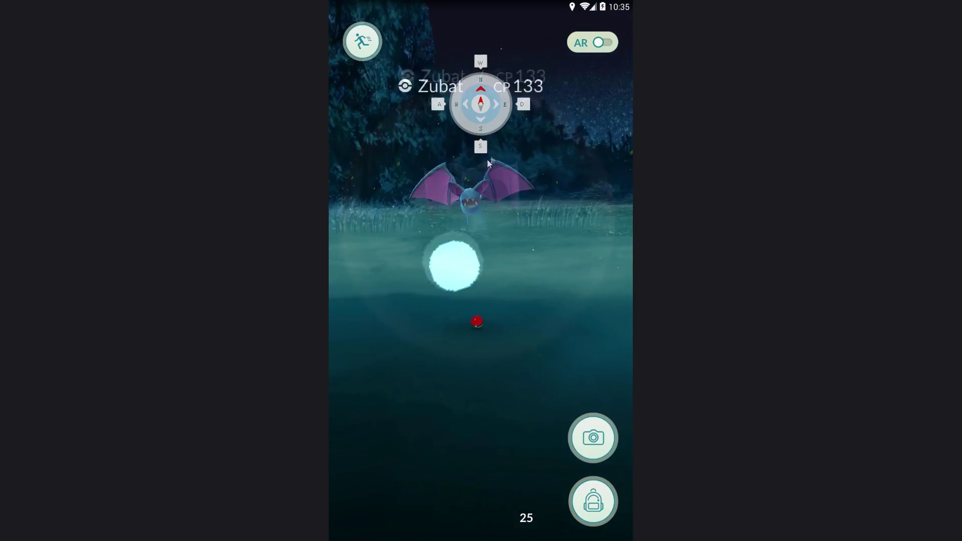
{"action": "left_click_drag", "start_coordinate": [475, 519], "coordinate": [547, 430]}
Spin the Theatre Royal PokéStop again and close it back to the map
{"action": "left_click", "coordinate": [518, 318]}
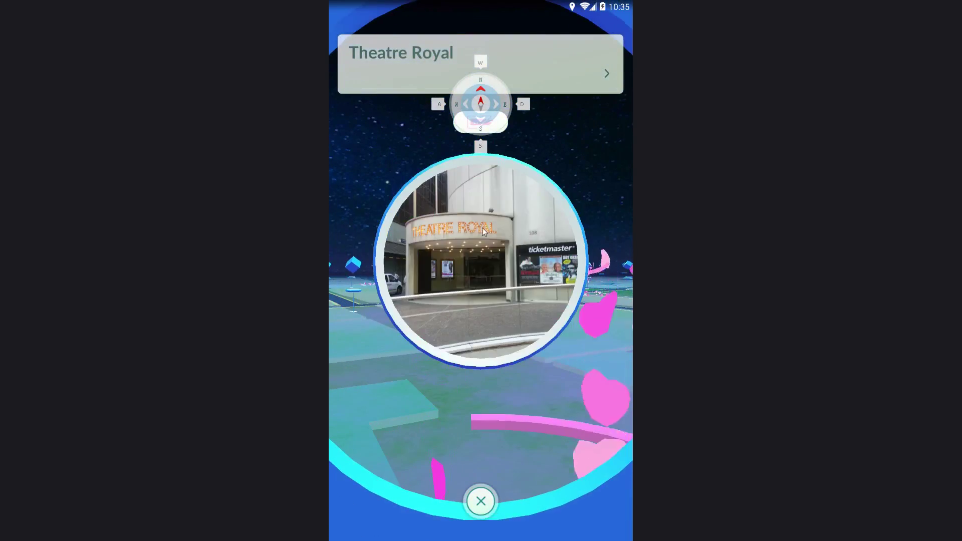
{"action": "left_click_drag", "start_coordinate": [439, 242], "coordinate": [507, 283]}
{"action": "left_click", "coordinate": [485, 500]}
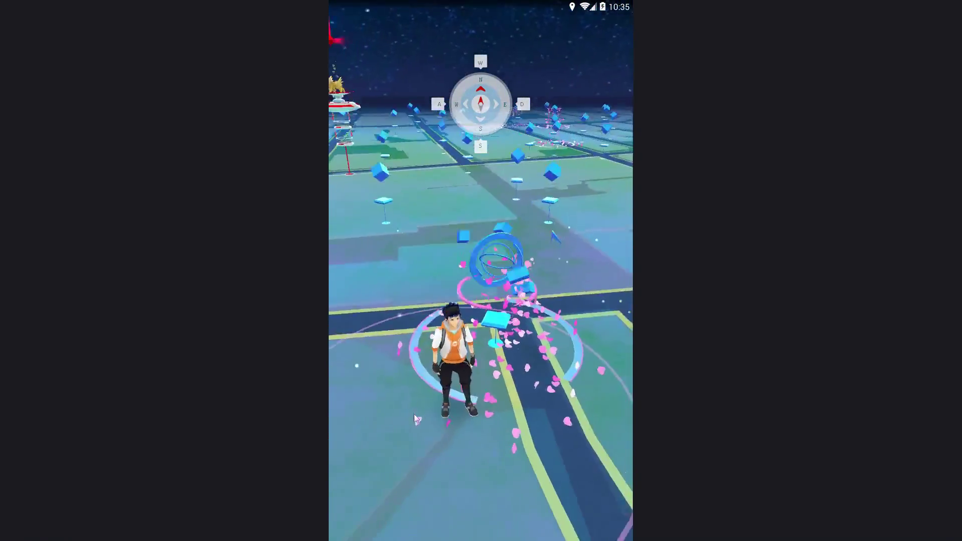
Check the trainer profile, the caught Pokémon (66 of 250) and the nine incubating eggs
{"action": "left_click", "coordinate": [362, 492]}
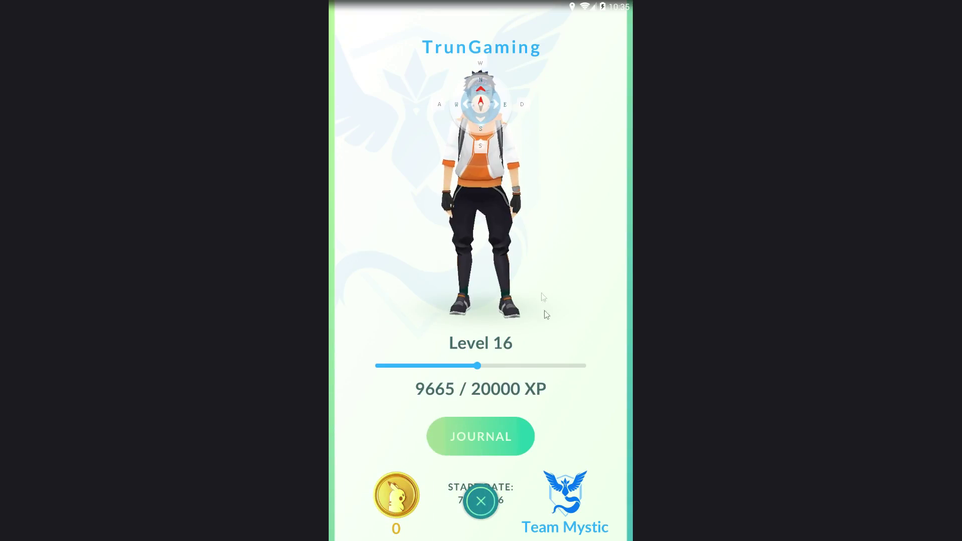
{"action": "scroll", "coordinate": [546, 314], "scroll_direction": "down", "scroll_amount": 5}
{"action": "scroll", "coordinate": [480, 301], "scroll_direction": "down", "scroll_amount": 3}
{"action": "left_click", "coordinate": [480, 500]}
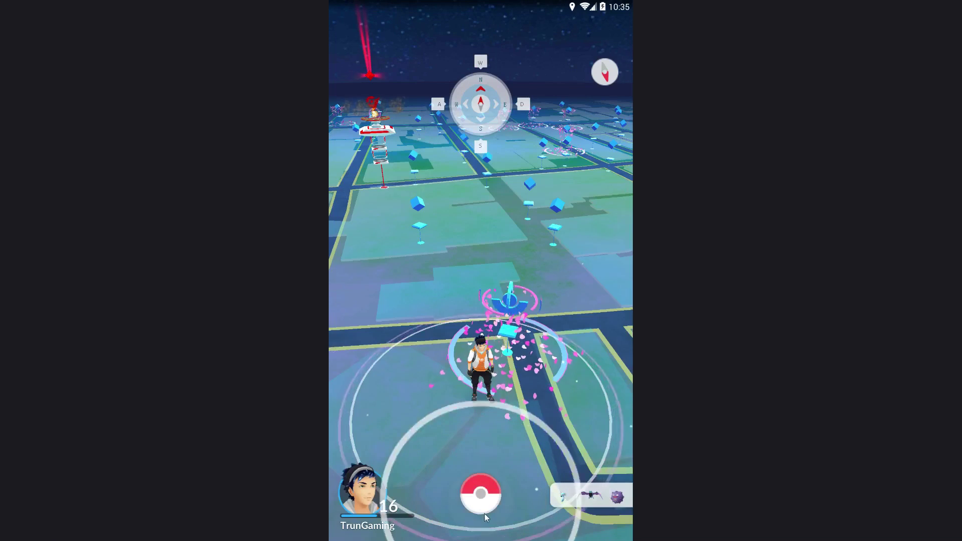
{"action": "left_click", "coordinate": [481, 496]}
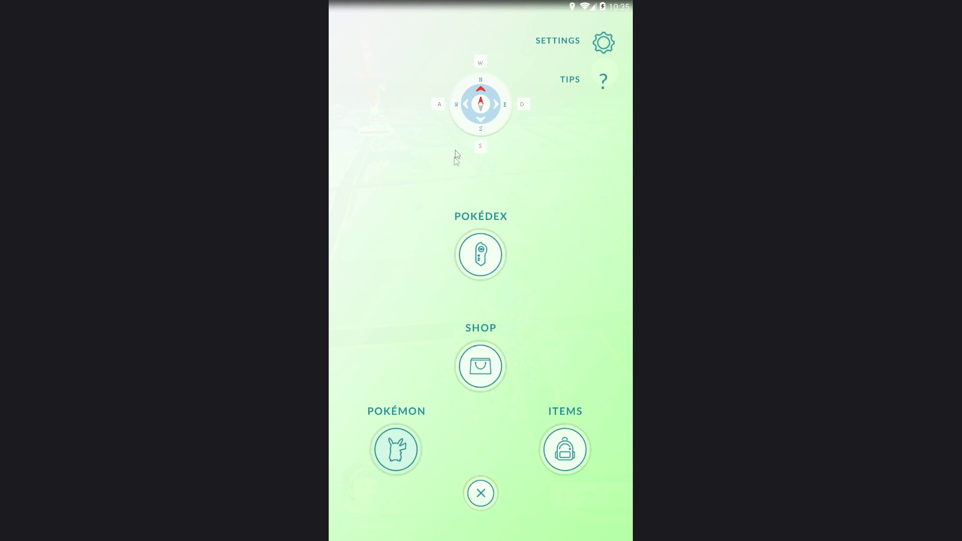
{"action": "key", "text": "p"}
{"action": "left_click", "coordinate": [574, 63]}
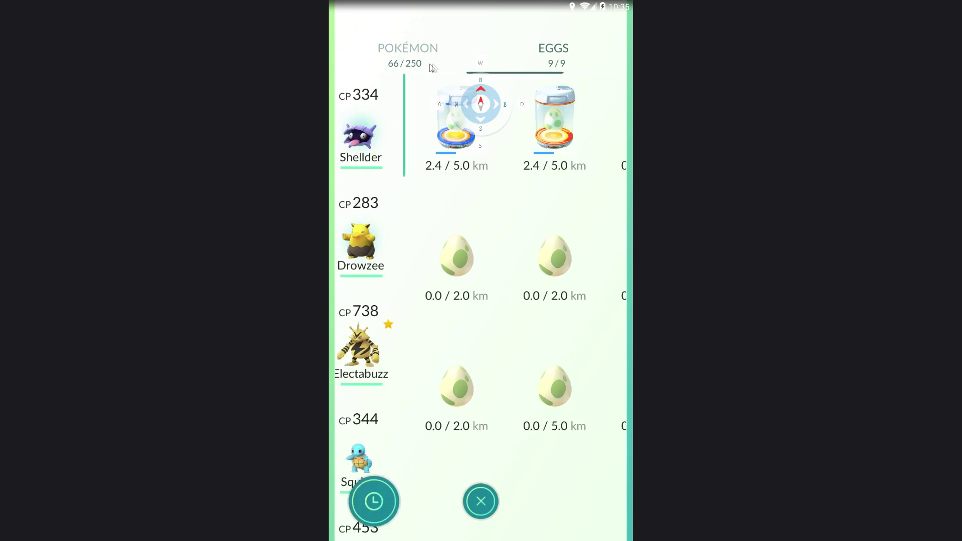
{"action": "left_click", "coordinate": [421, 52]}
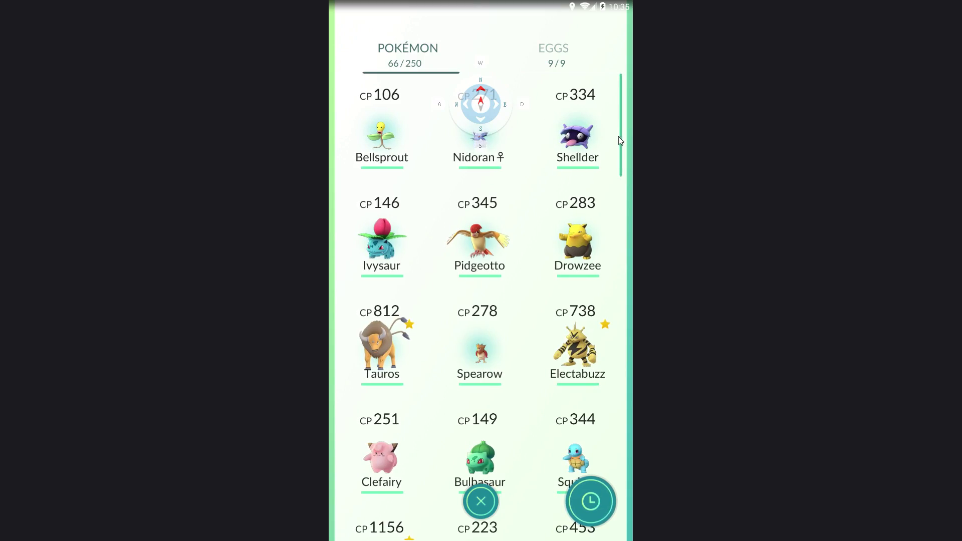
{"action": "left_click_drag", "start_coordinate": [617, 135], "coordinate": [617, 495]}
{"action": "left_click", "coordinate": [481, 501]}
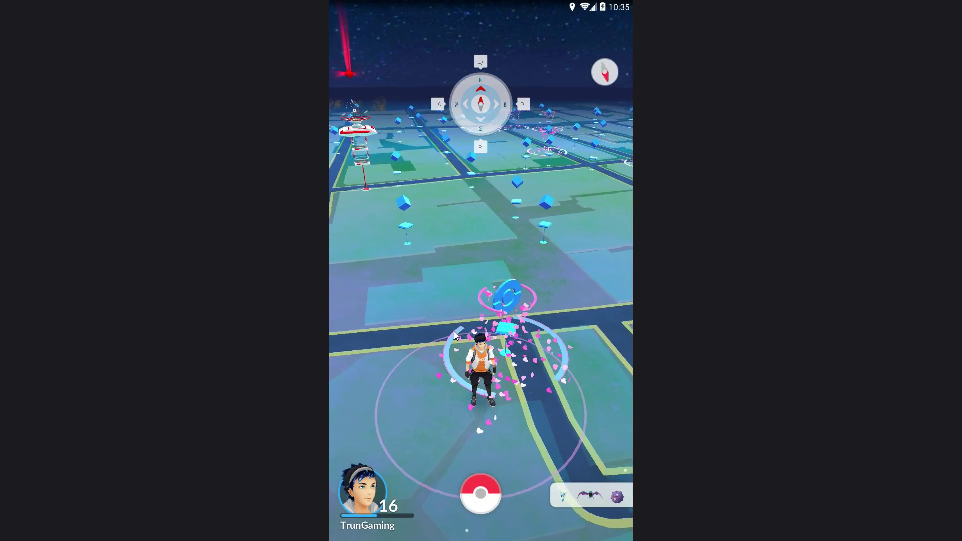
Rotate, zoom out and tilt the map, then open and close the Theatre Royal PokéStop
{"action": "left_click_drag", "start_coordinate": [454, 332], "coordinate": [502, 300]}
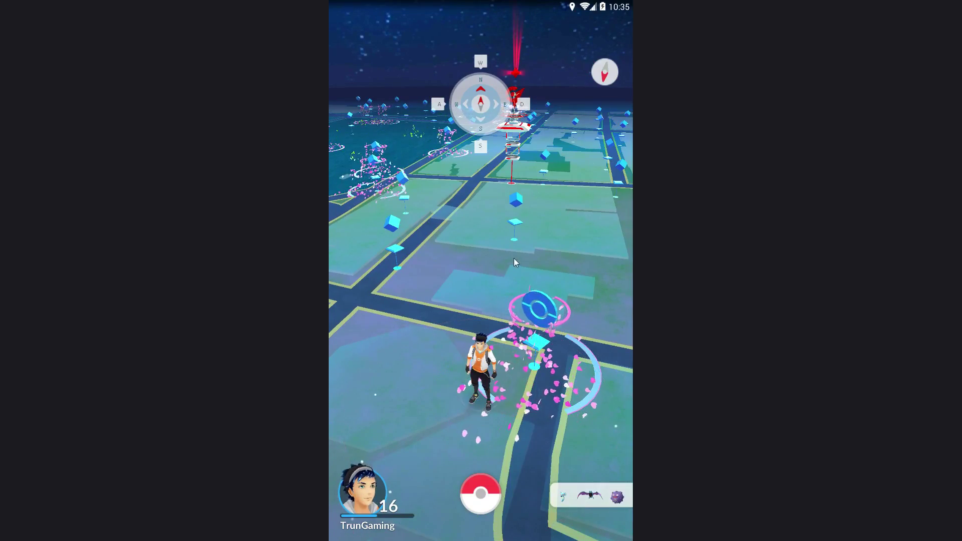
{"action": "left_click_drag", "start_coordinate": [480, 266], "coordinate": [655, 277]}
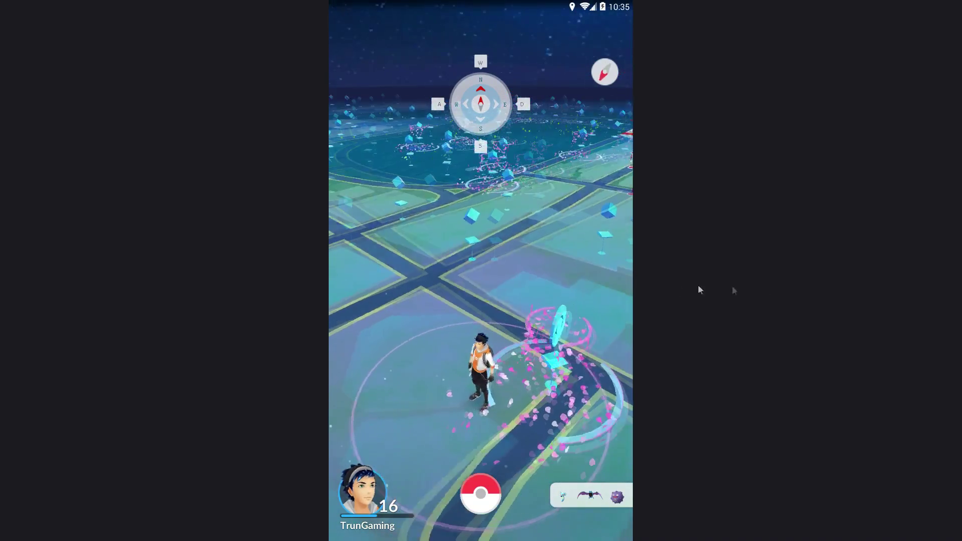
{"action": "left_click_drag", "start_coordinate": [592, 279], "coordinate": [717, 288]}
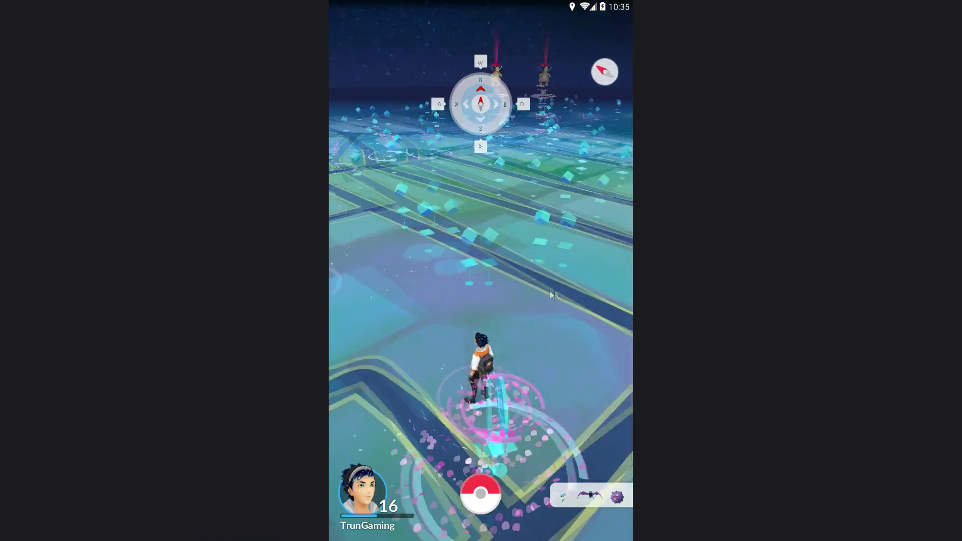
{"action": "left_click_drag", "start_coordinate": [549, 291], "coordinate": [623, 319]}
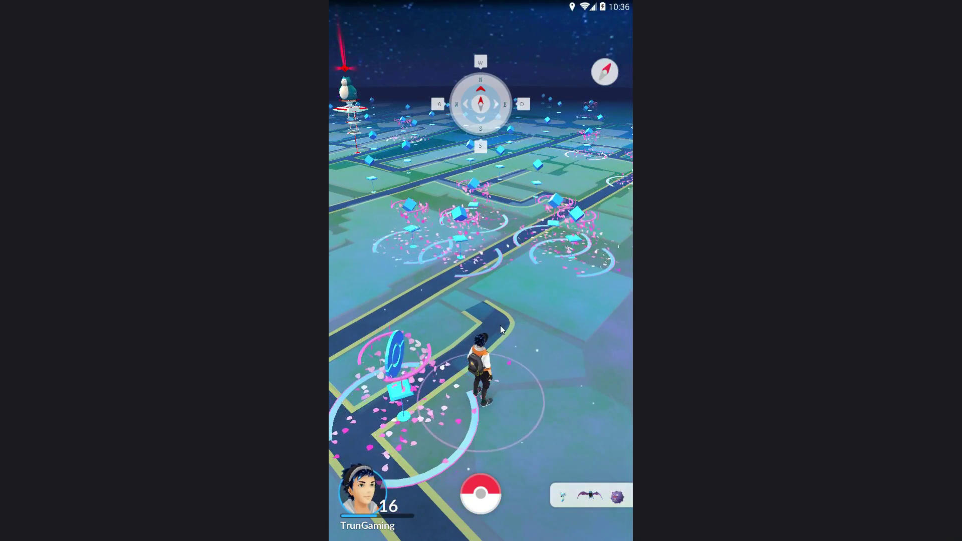
{"action": "left_click_drag", "start_coordinate": [526, 301], "coordinate": [395, 306]}
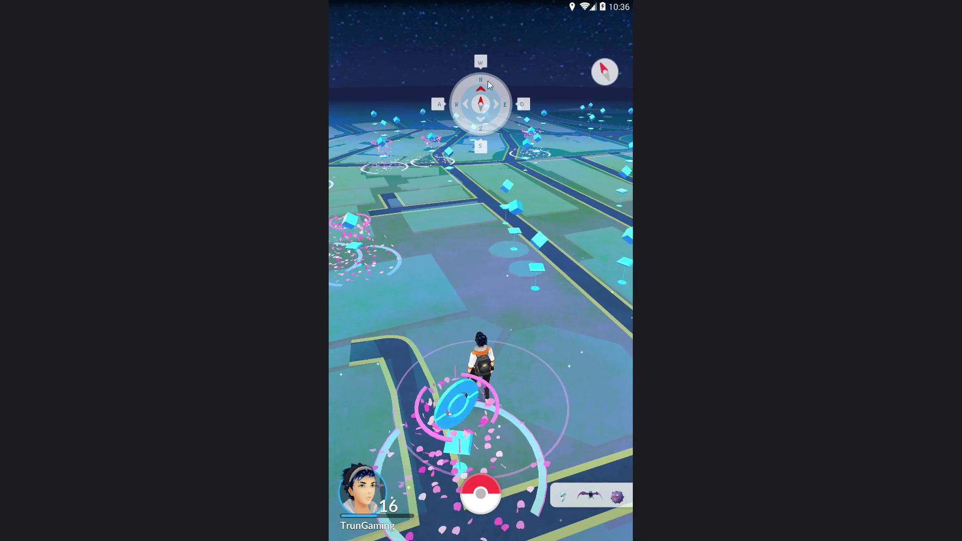
{"action": "scroll", "coordinate": [489, 79], "scroll_direction": "down", "scroll_amount": 5}
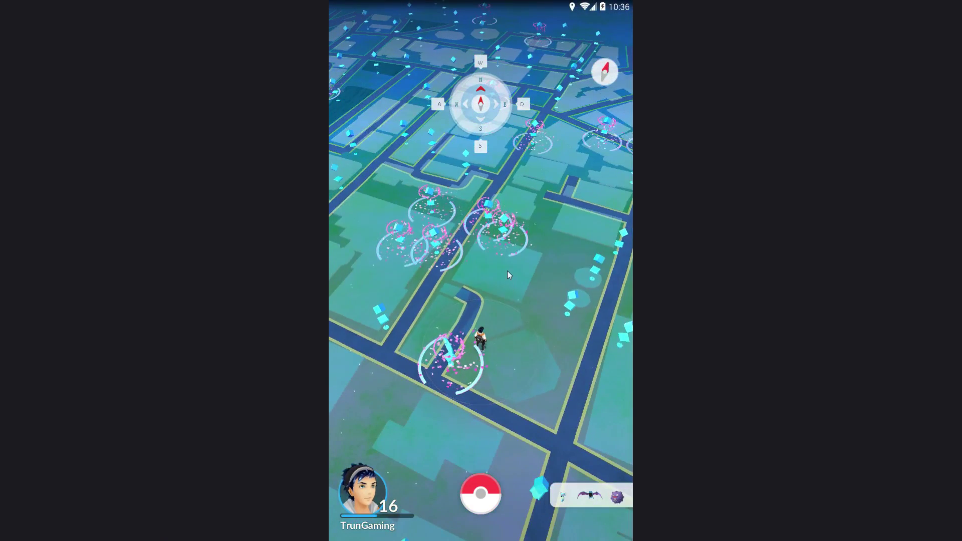
{"action": "left_click_drag", "start_coordinate": [508, 267], "coordinate": [449, 363]}
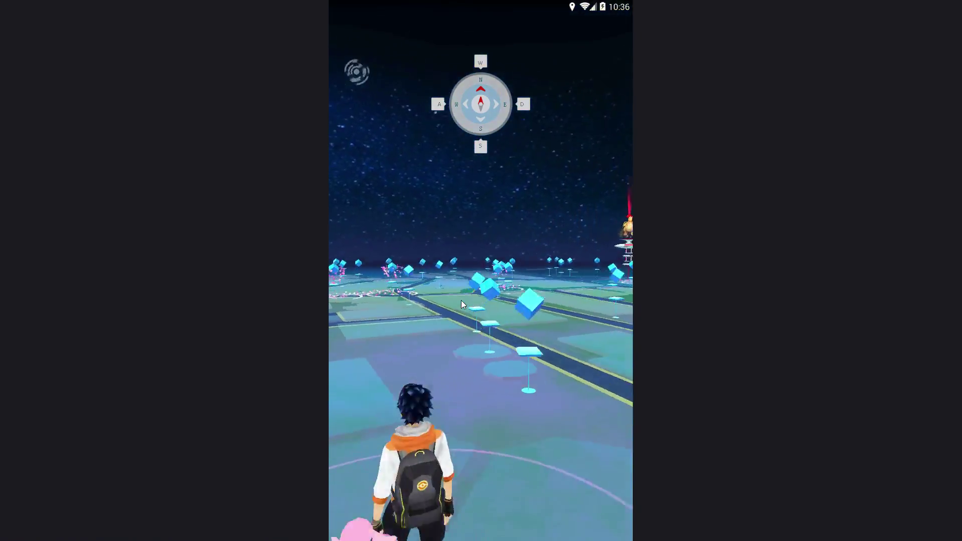
{"action": "left_click", "coordinate": [460, 299]}
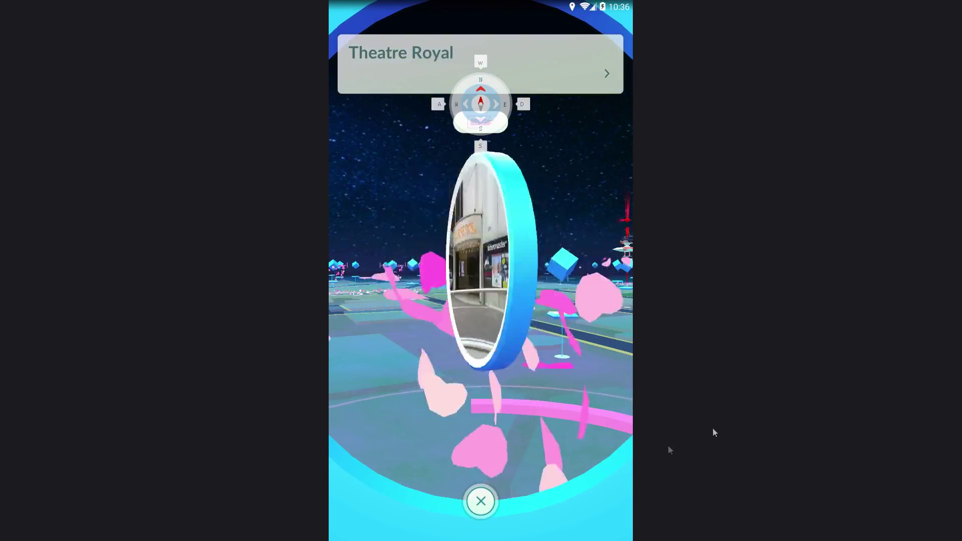
{"action": "left_click", "coordinate": [480, 501]}
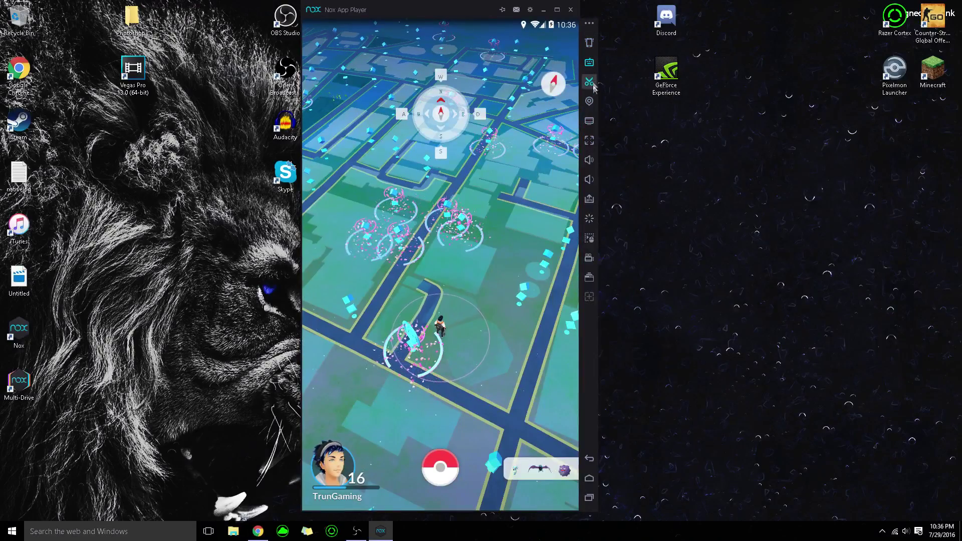
Geocode Sydney, NSW in the Location Settings window moved beside the emulator, then close it
{"action": "left_click", "coordinate": [589, 101]}
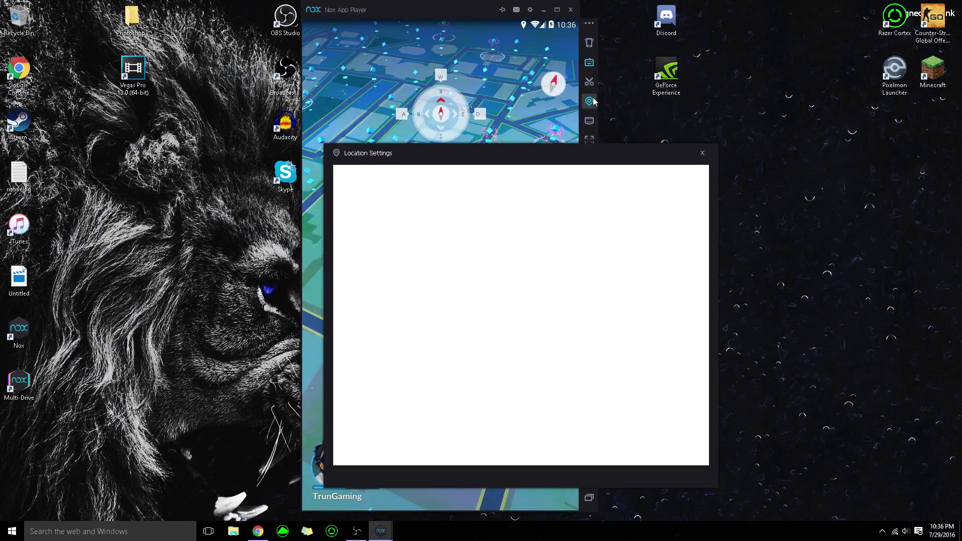
{"action": "left_click_drag", "start_coordinate": [491, 154], "coordinate": [739, 110]}
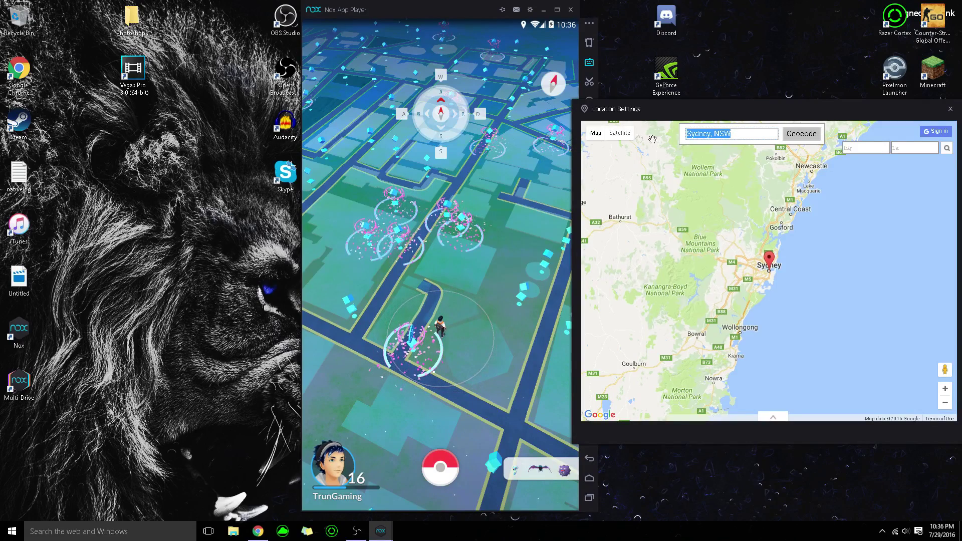
{"action": "left_click", "coordinate": [798, 136]}
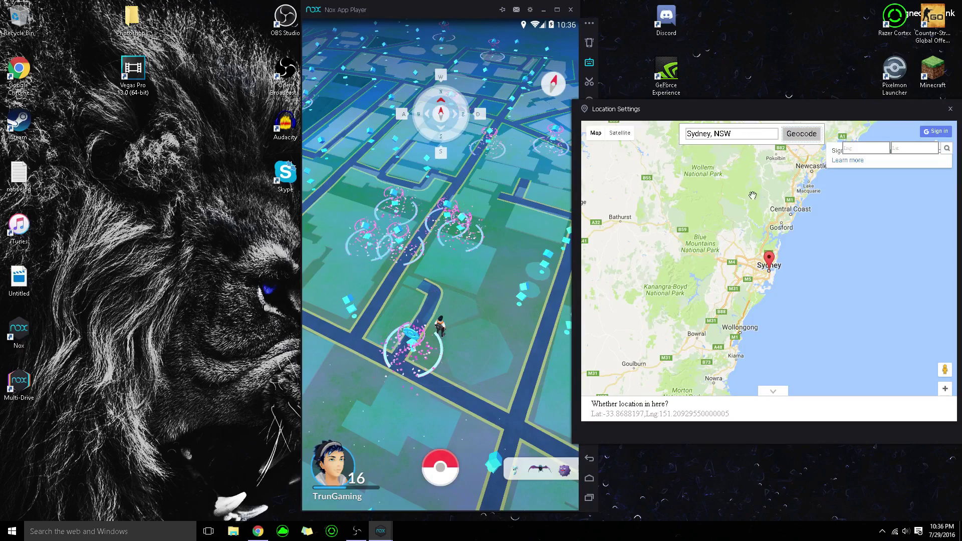
{"action": "key", "text": "Return"}
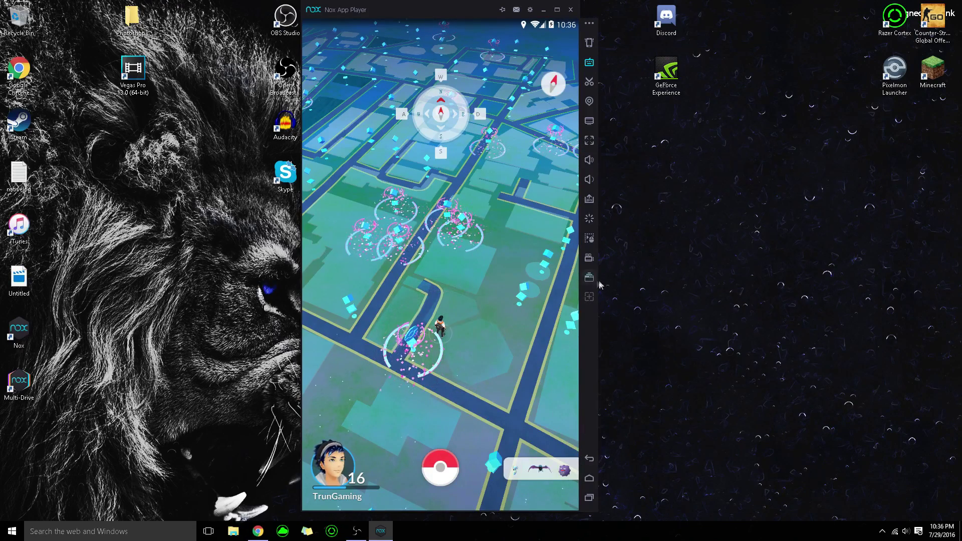
Rotate the map and check the Centenary of Surveyors Plaque PokéStop, which is too far away
{"action": "left_click_drag", "start_coordinate": [421, 195], "coordinate": [299, 191]}
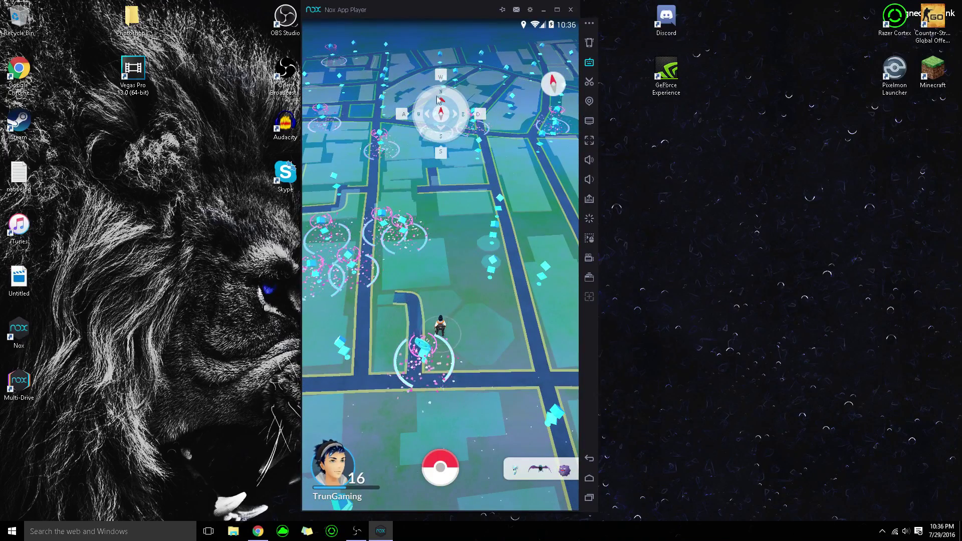
{"action": "left_click", "coordinate": [423, 350]}
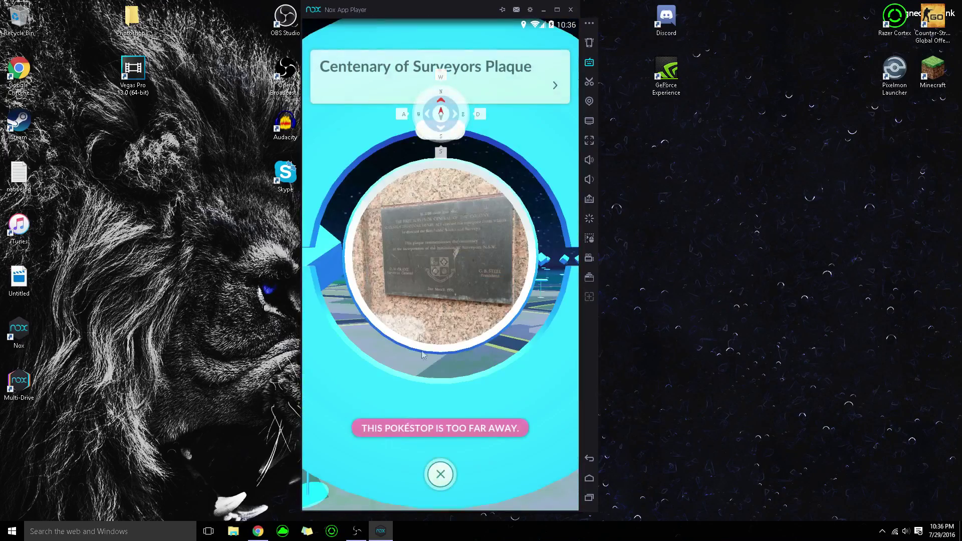
{"action": "left_click", "coordinate": [440, 474]}
Open the item bag from the main menu, then close it to return to the map
{"action": "left_click", "coordinate": [441, 474]}
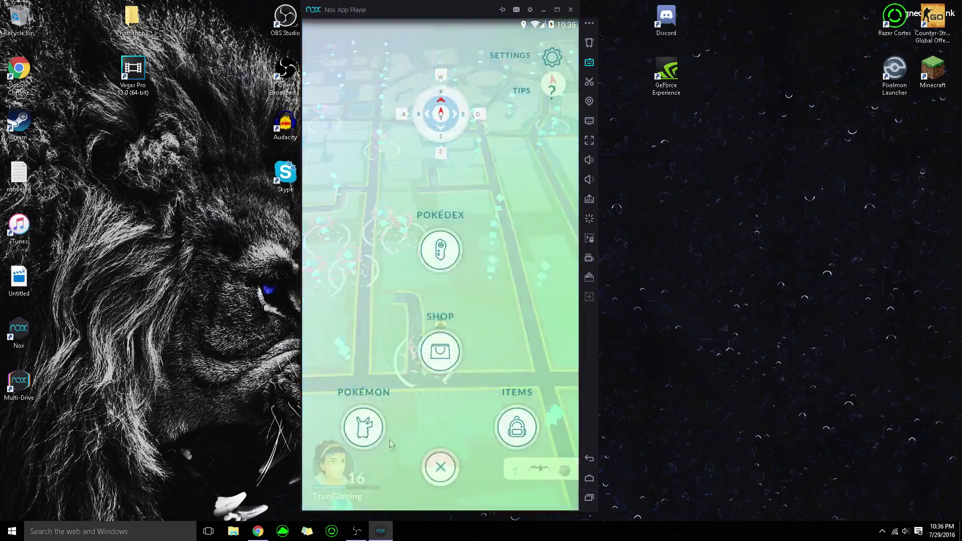
{"action": "left_click", "coordinate": [516, 428]}
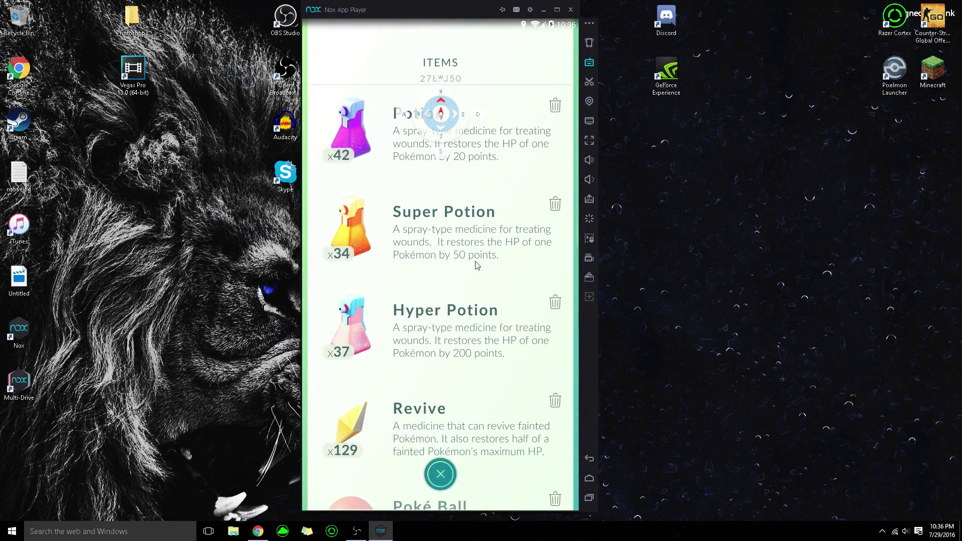
{"action": "scroll", "coordinate": [476, 264], "scroll_direction": "down", "scroll_amount": 5}
{"action": "scroll", "coordinate": [467, 300], "scroll_direction": "down", "scroll_amount": 5}
{"action": "scroll", "coordinate": [459, 323], "scroll_direction": "down", "scroll_amount": 5}
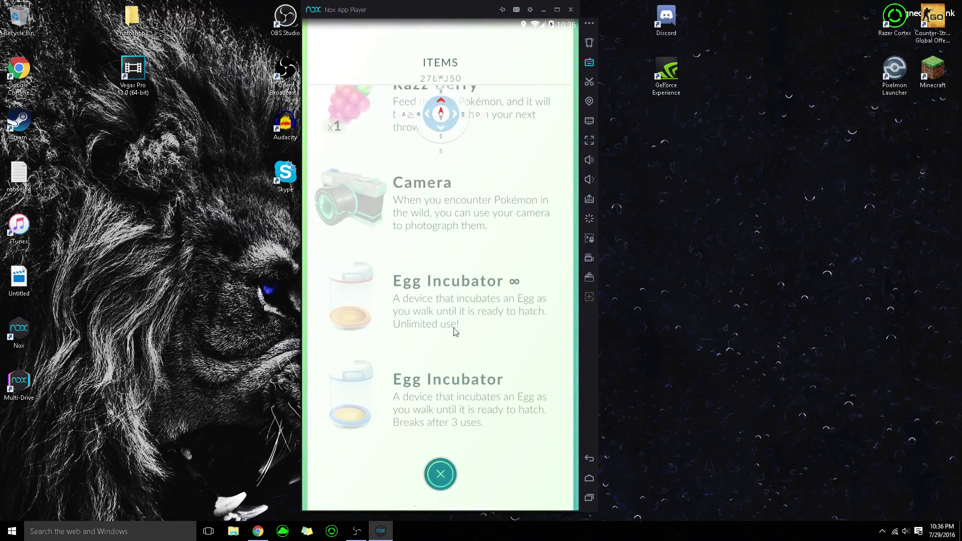
{"action": "left_click", "coordinate": [441, 474]}
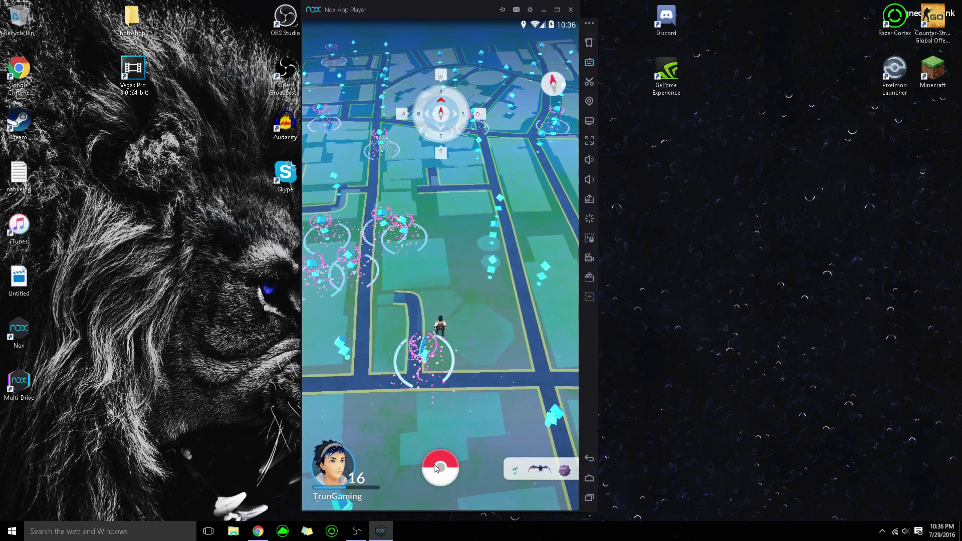